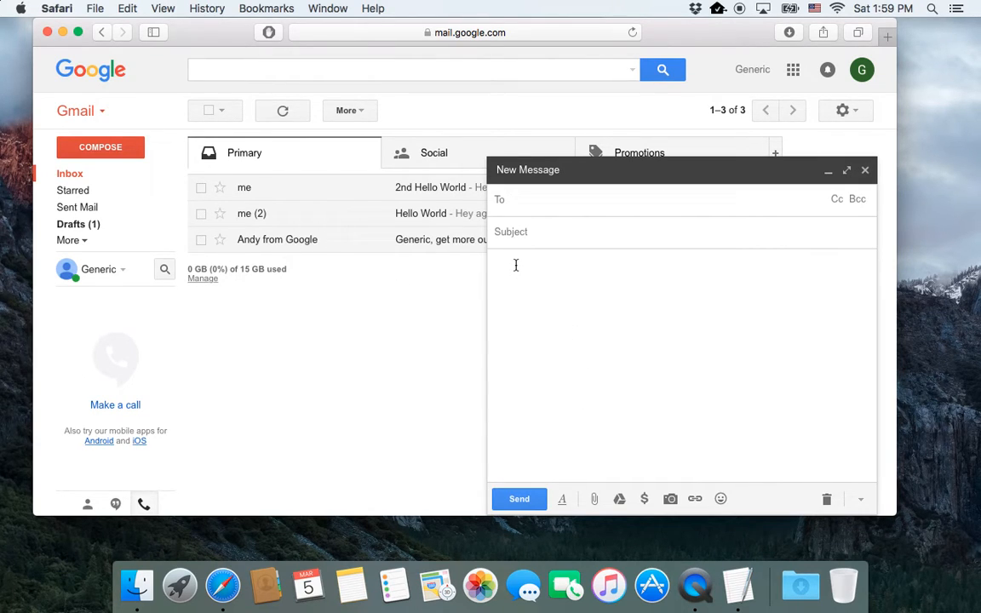
Step: Address the new message to the intended contact and give it the subject "Hello World 2"
text(matt)
key(Return)
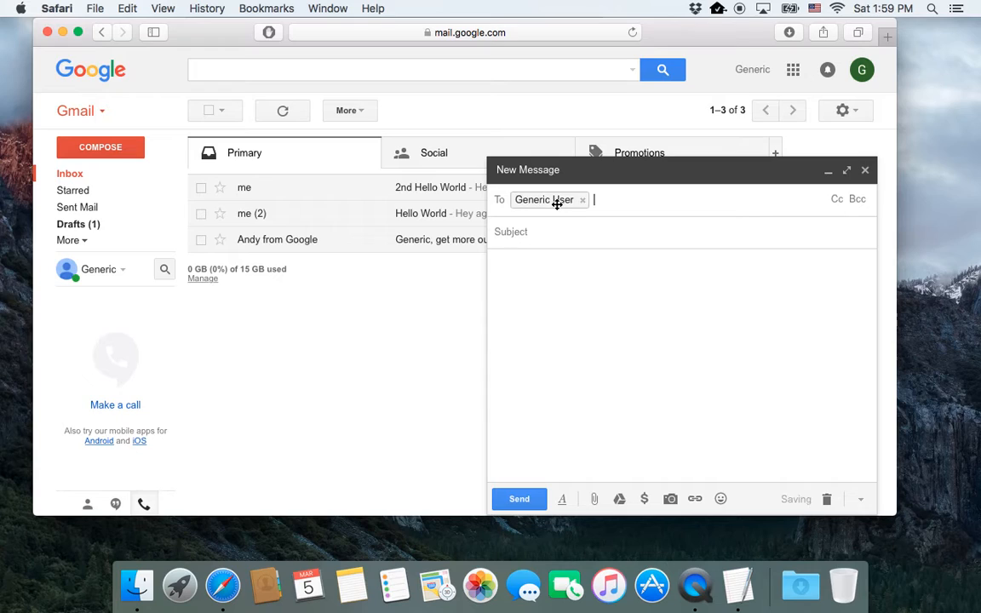
click(523, 231)
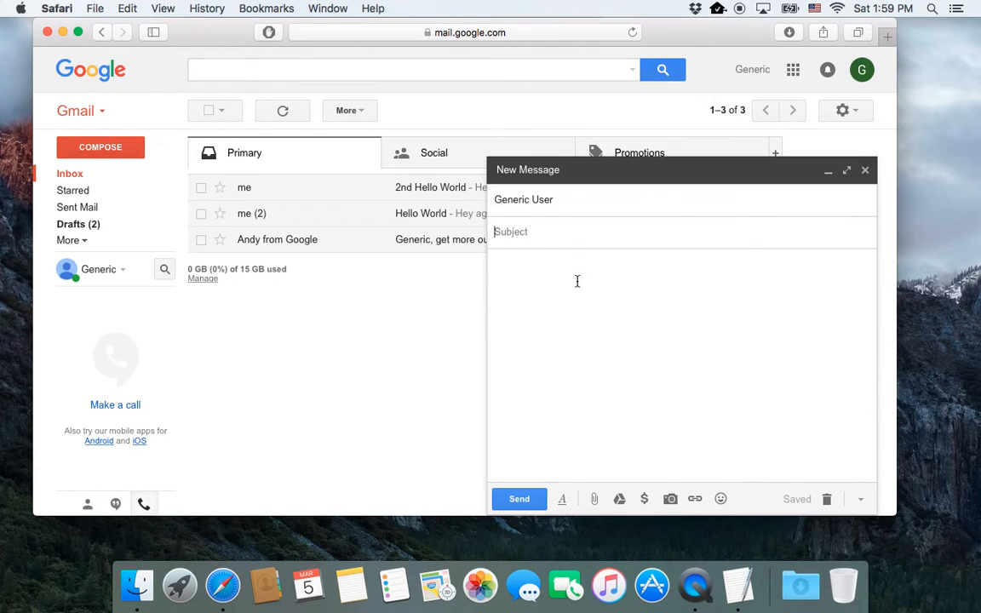
text(Hello World 2)
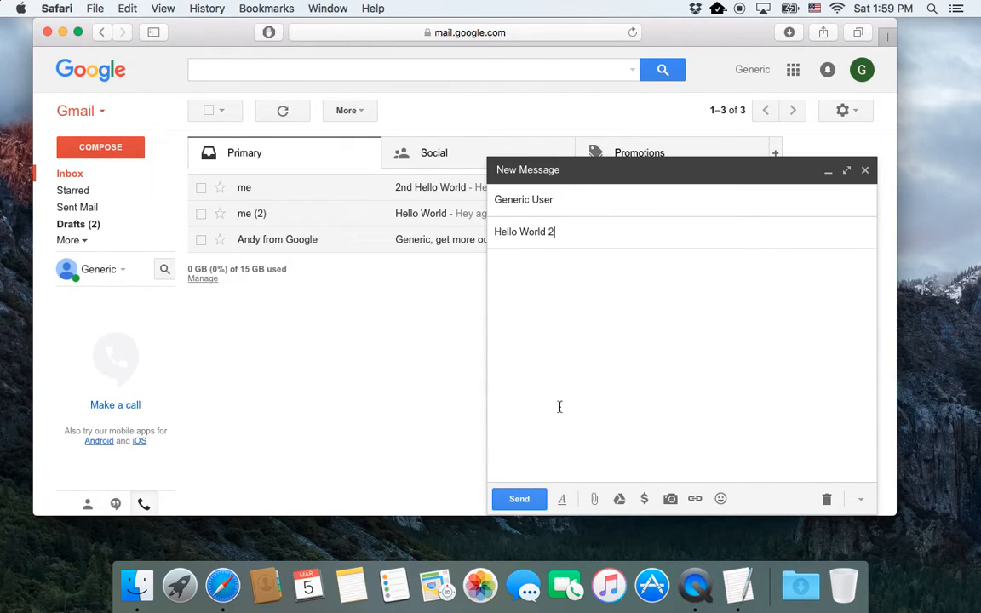
Step: Write a greeting with the recipient's first name, followed by the lines "How is your day going." and "I liked you last tutorial"
click(564, 375)
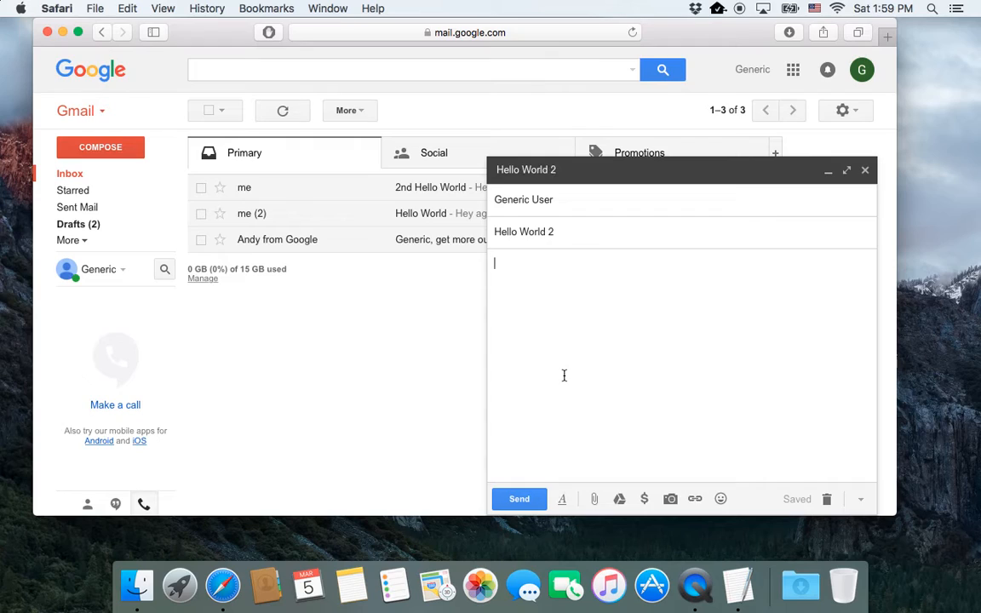
text(Dear Matthew )
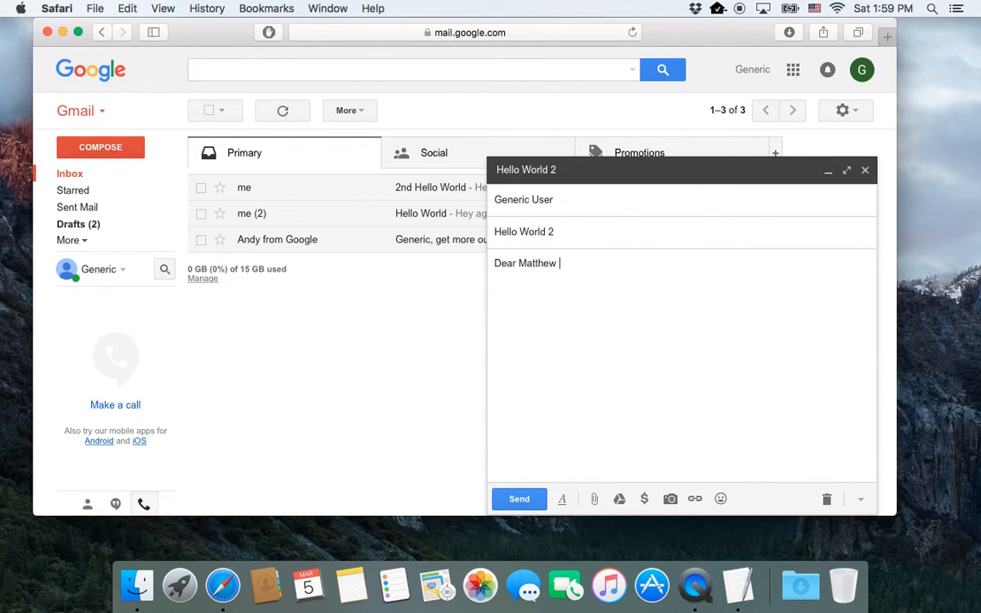
text(,)
key(Return)
text(How is your day going.   )
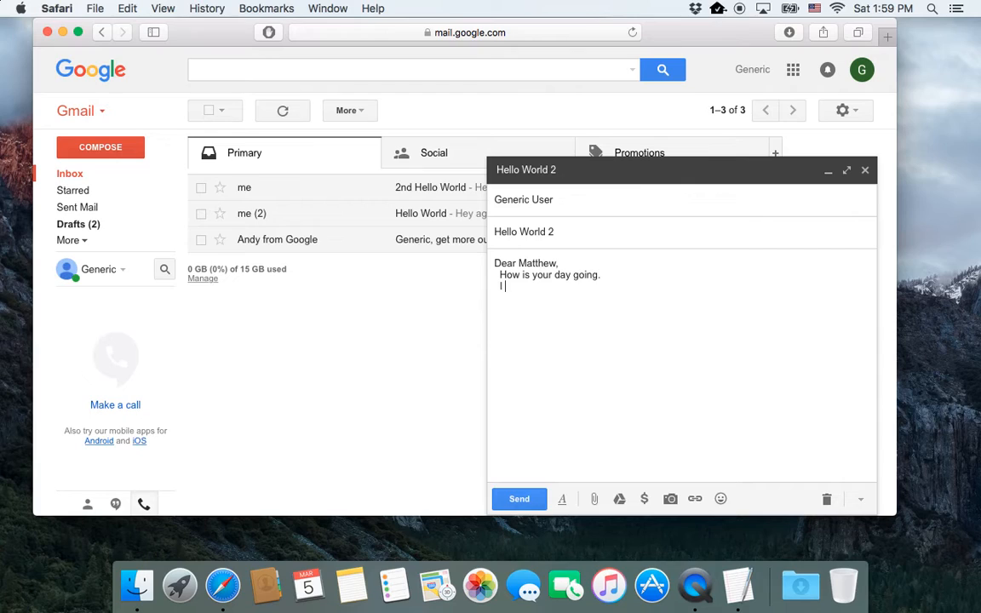
text(I liked you last tutorial)
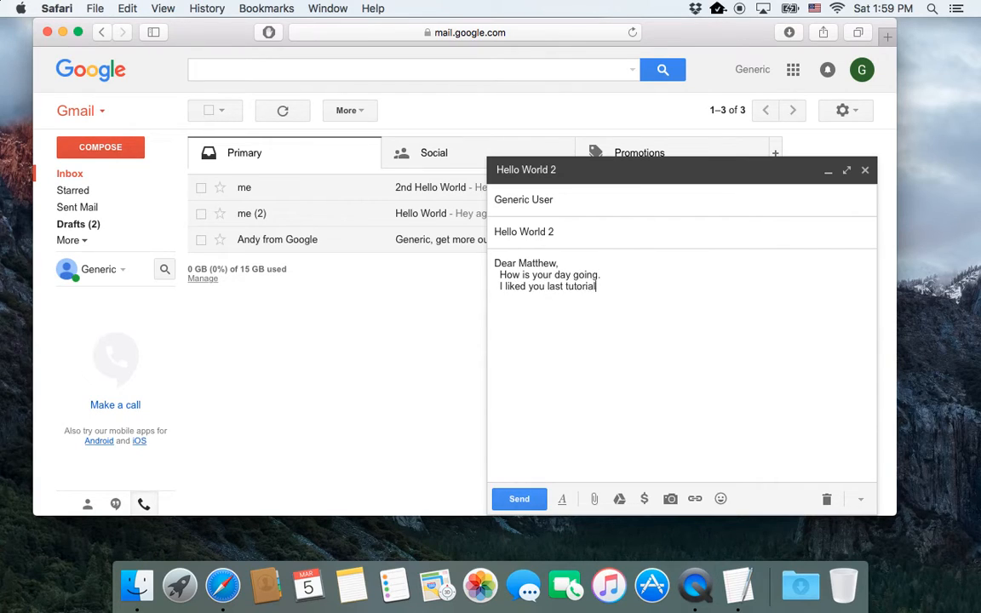
Step: End the last sentence with a period and add the closing "Sincerely," with the sender's first name below a blank line
text(.  Sincerly)
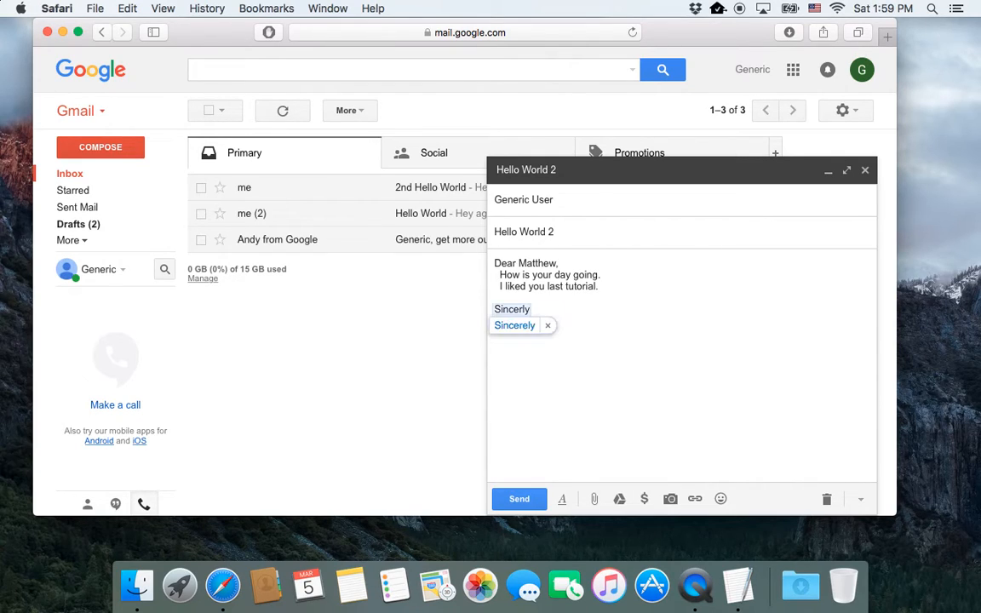
key(Return)
text(Matthew)
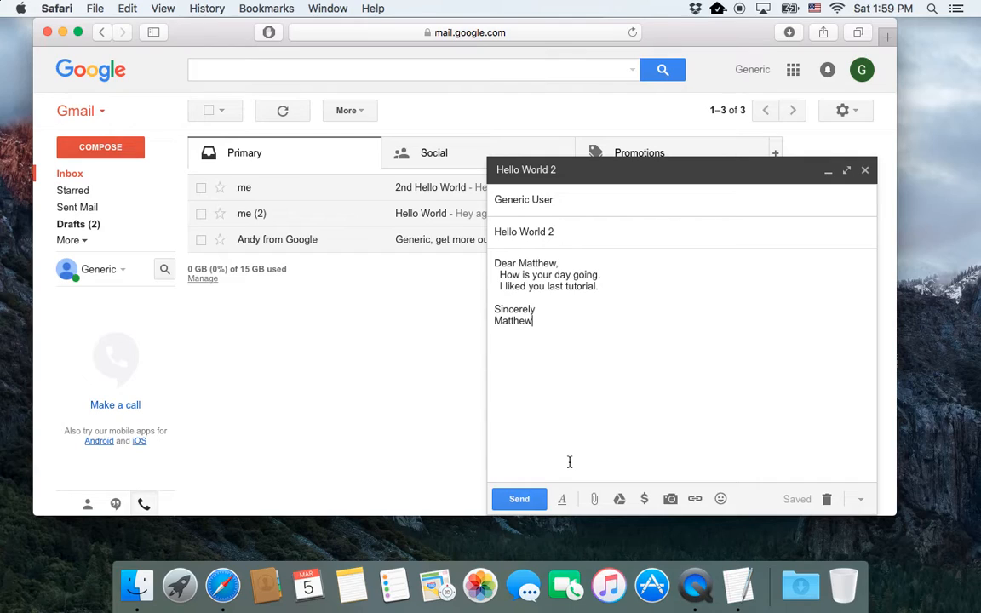
click(537, 311)
text(.,)
key(Return)
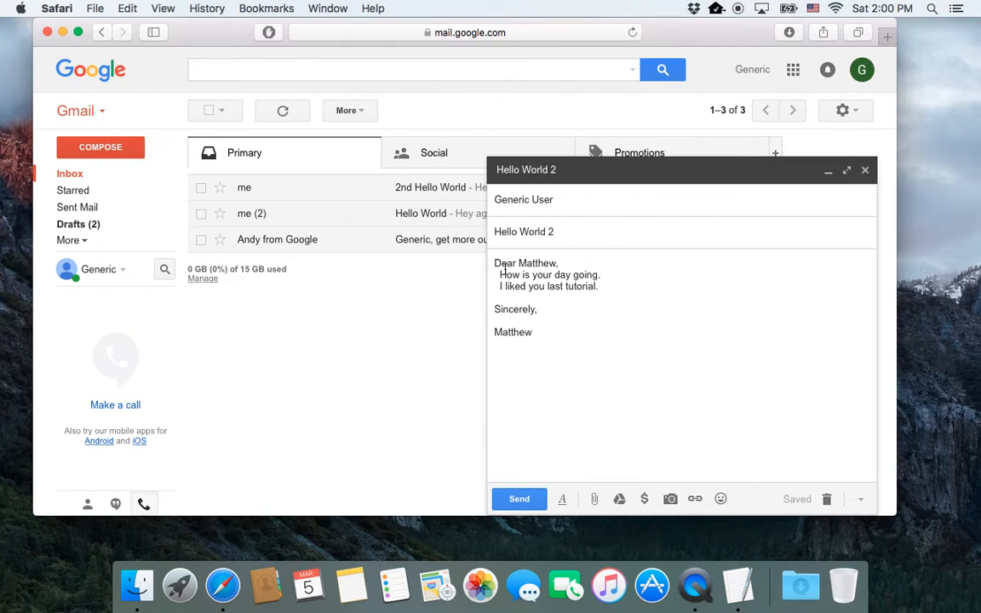
drag(494, 262, 537, 335)
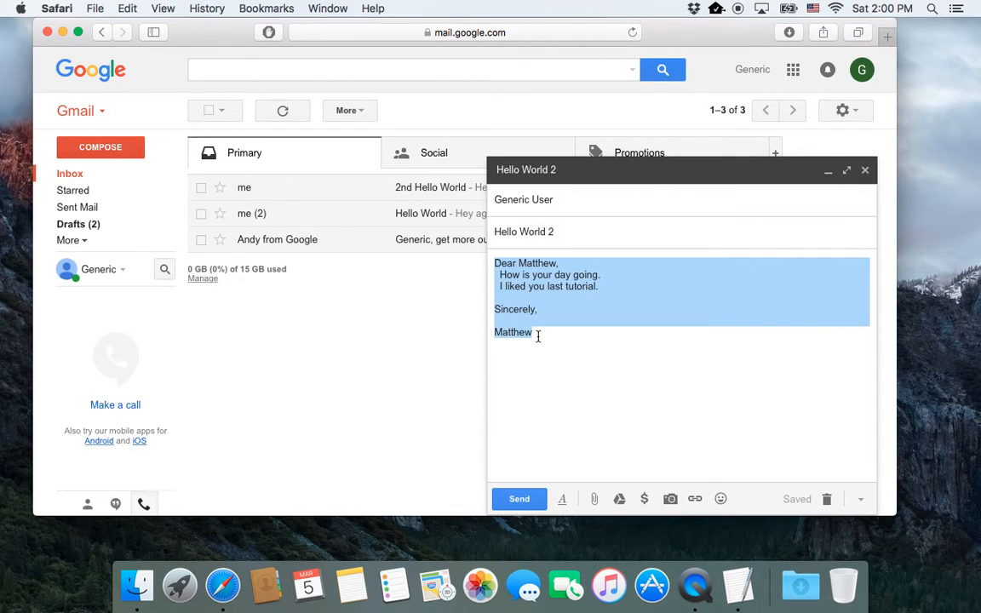
click(536, 334)
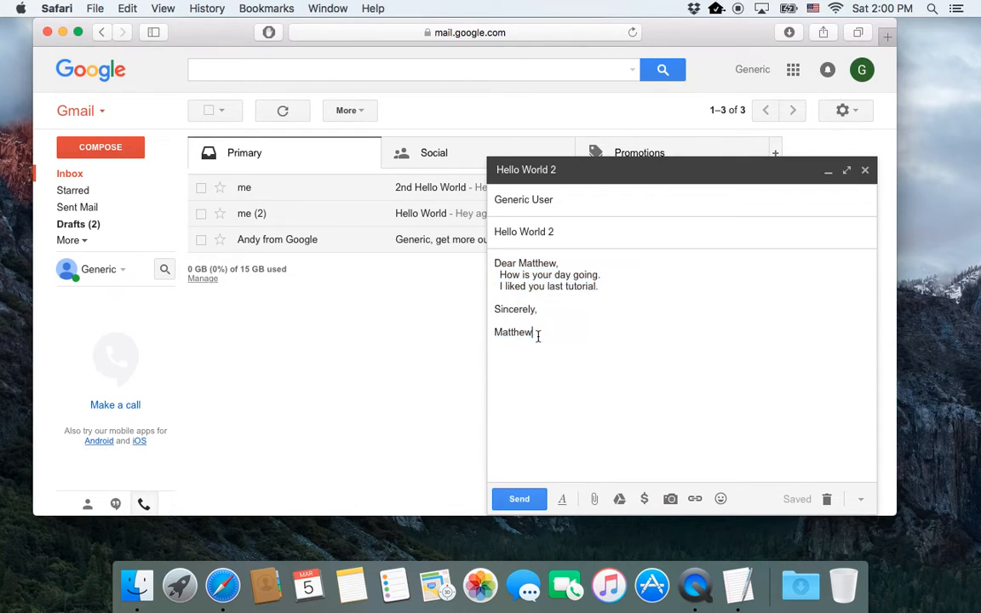
Step: Show the text formatting options and set the greeting words, without the comma, to size Large
click(563, 501)
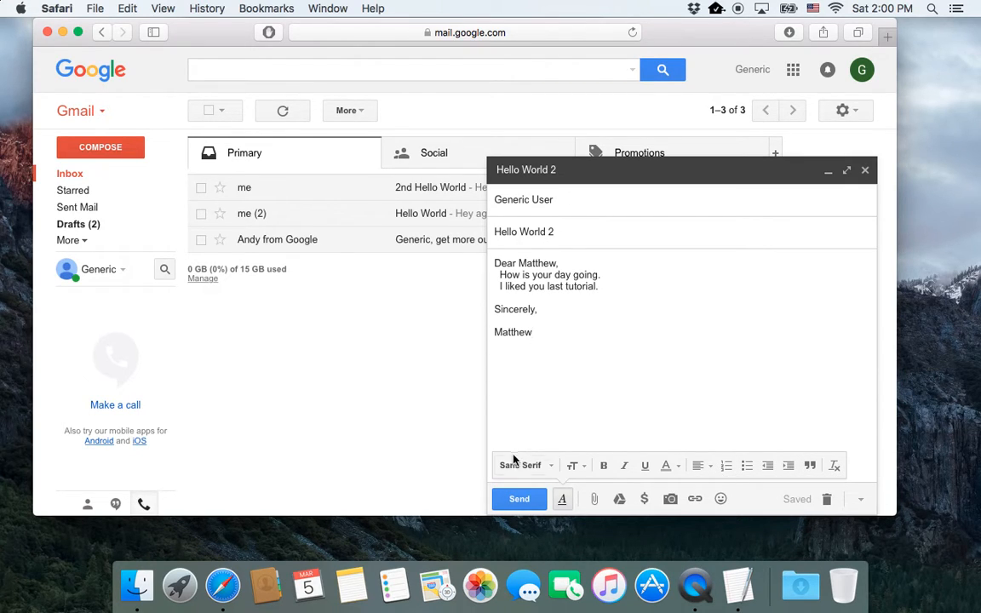
drag(558, 264, 490, 264)
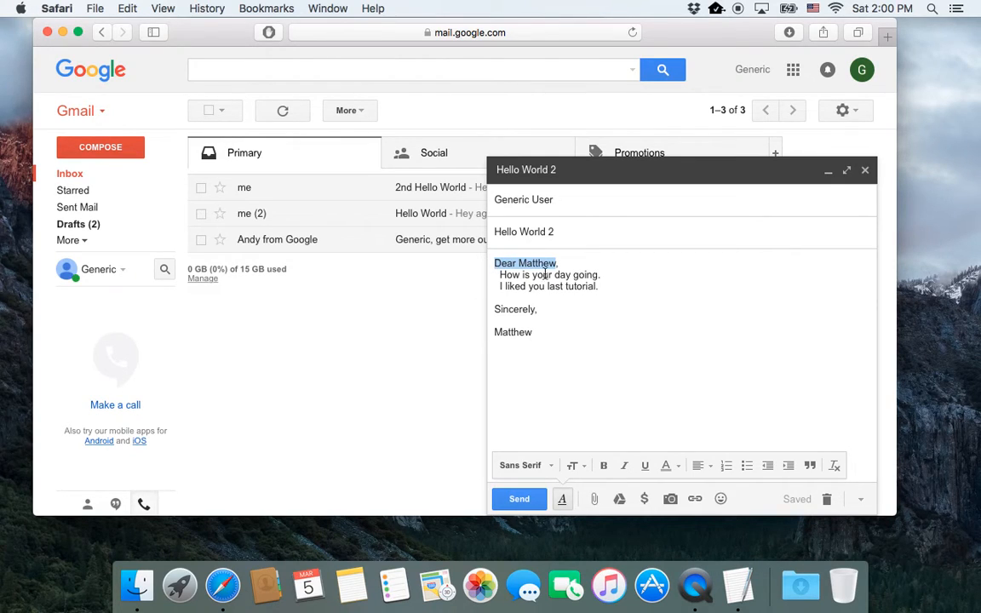
click(578, 467)
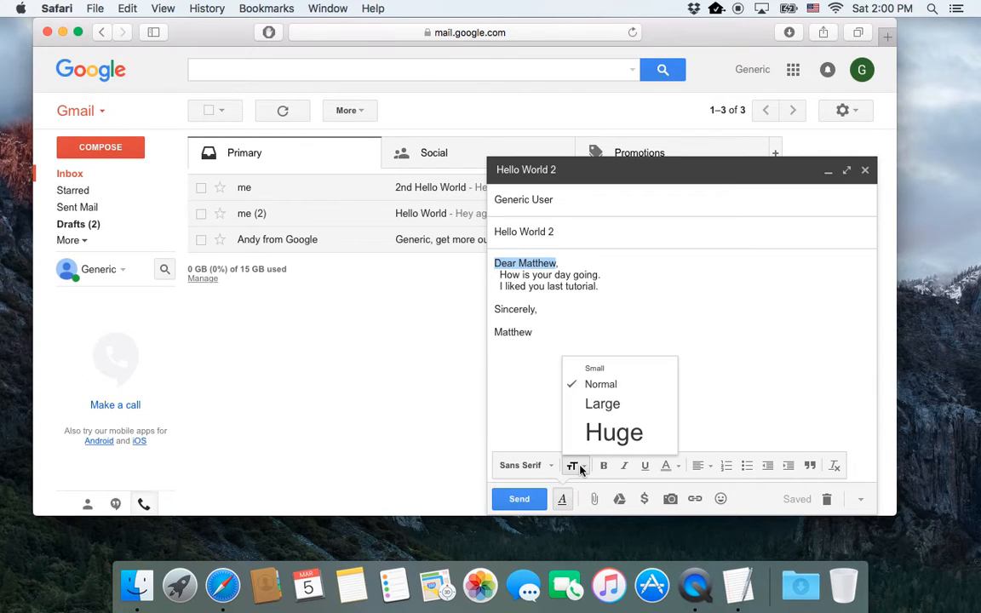
click(596, 369)
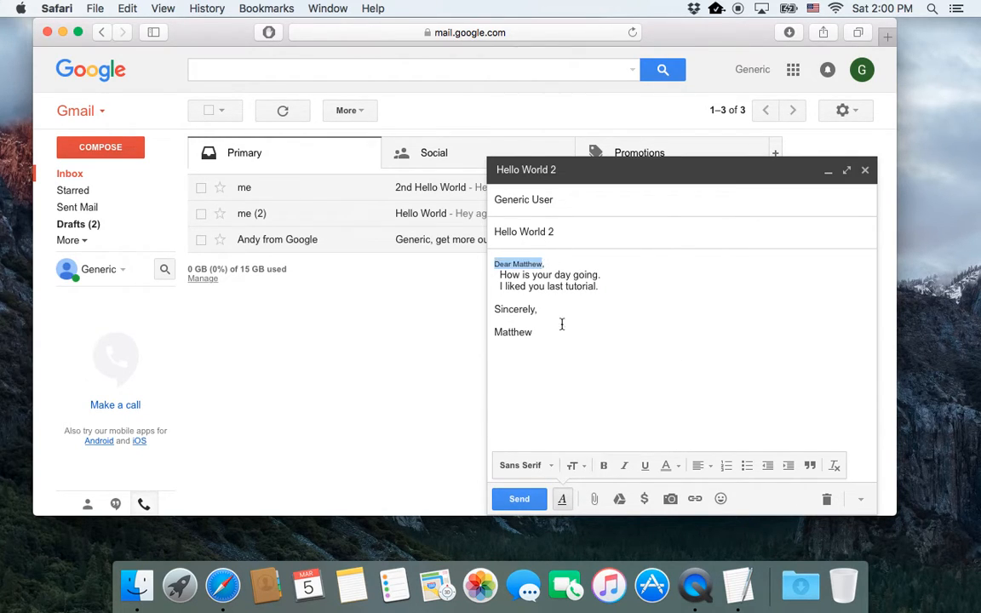
click(572, 466)
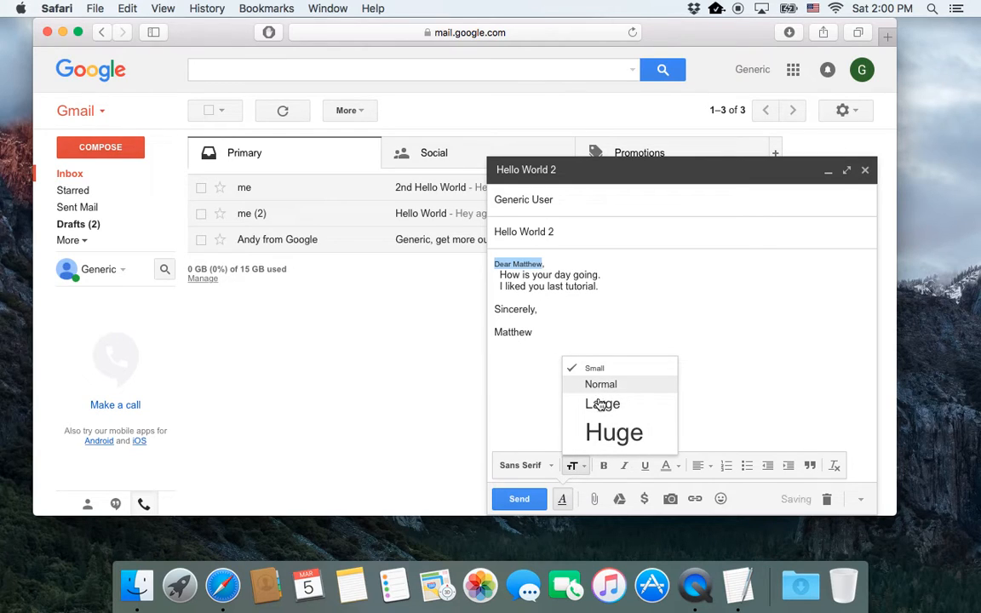
click(599, 403)
Step: Try the Huge text size on the greeting and return it to Large
click(573, 466)
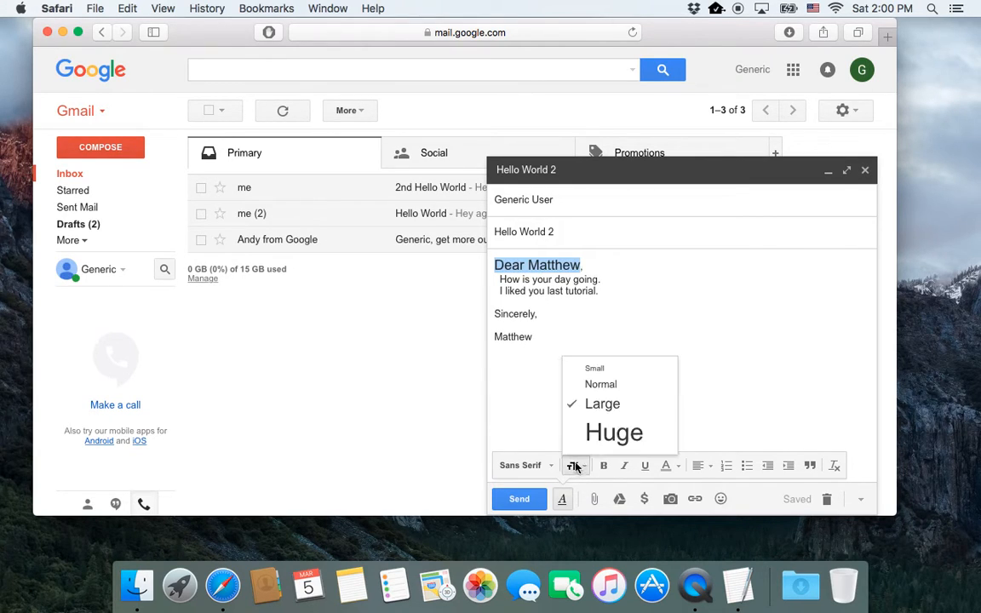
click(606, 423)
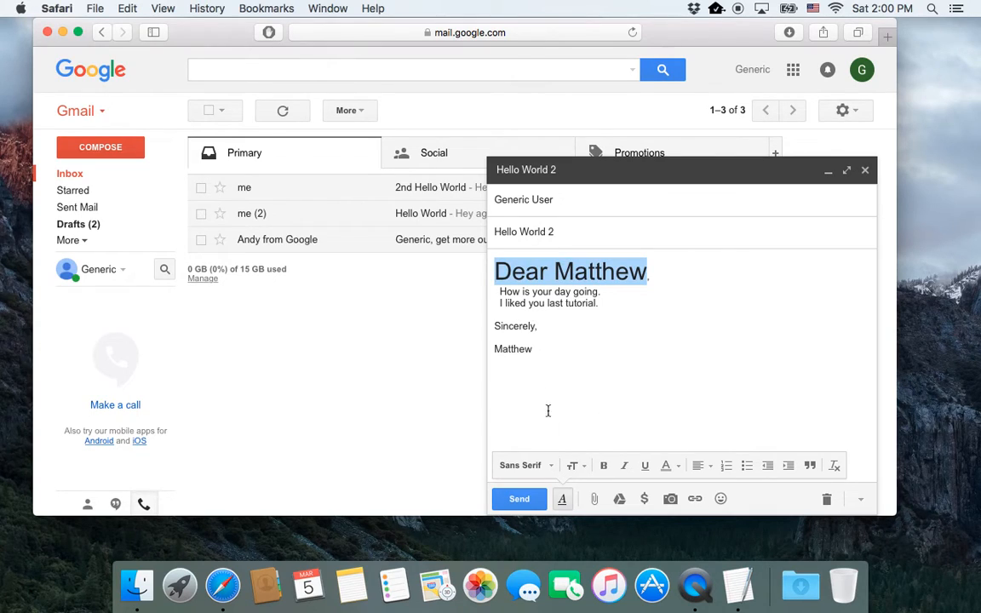
click(573, 465)
click(600, 404)
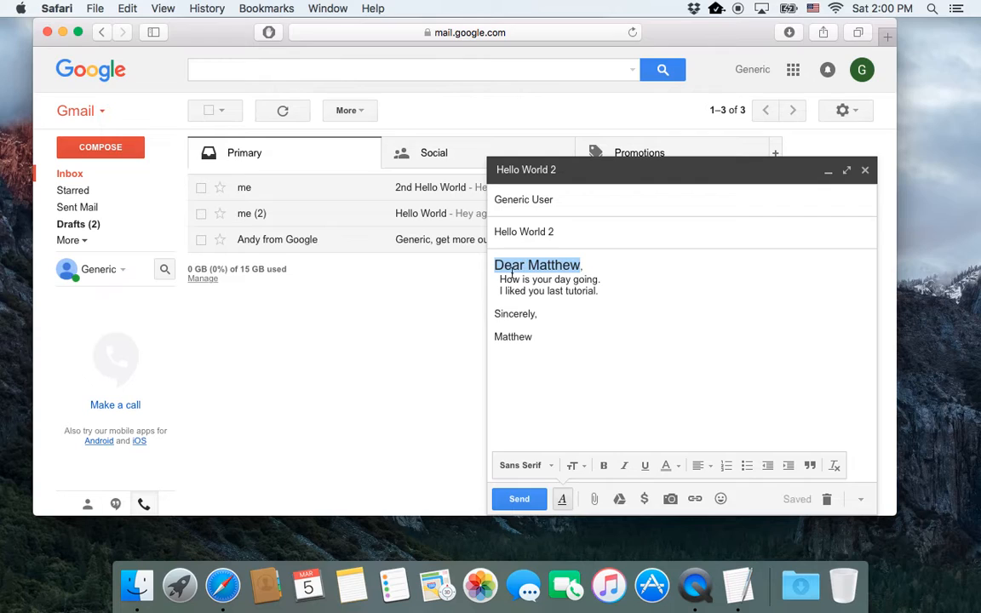
Step: Make the greeting words bold and underlined
click(604, 466)
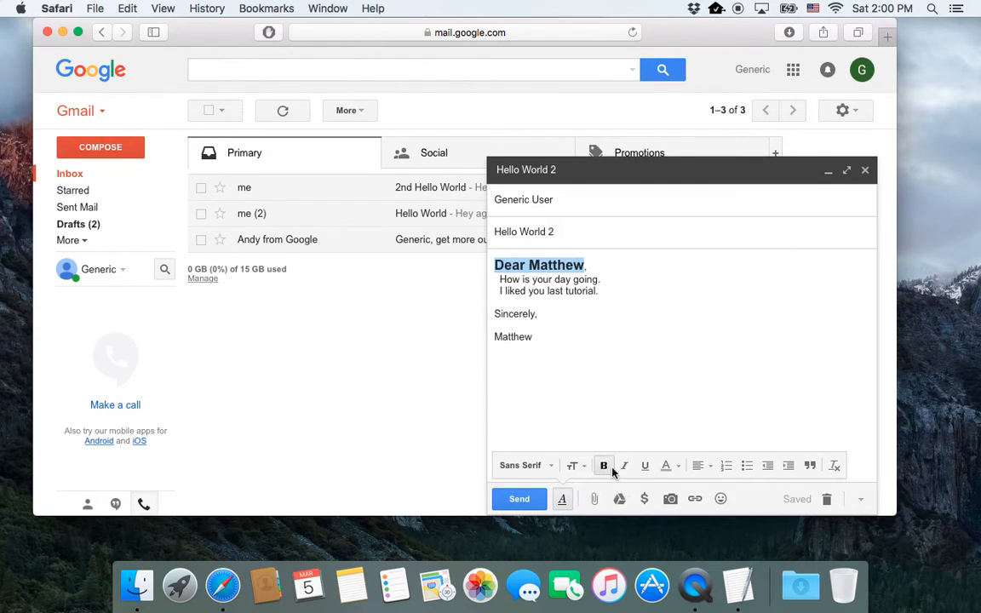
click(645, 468)
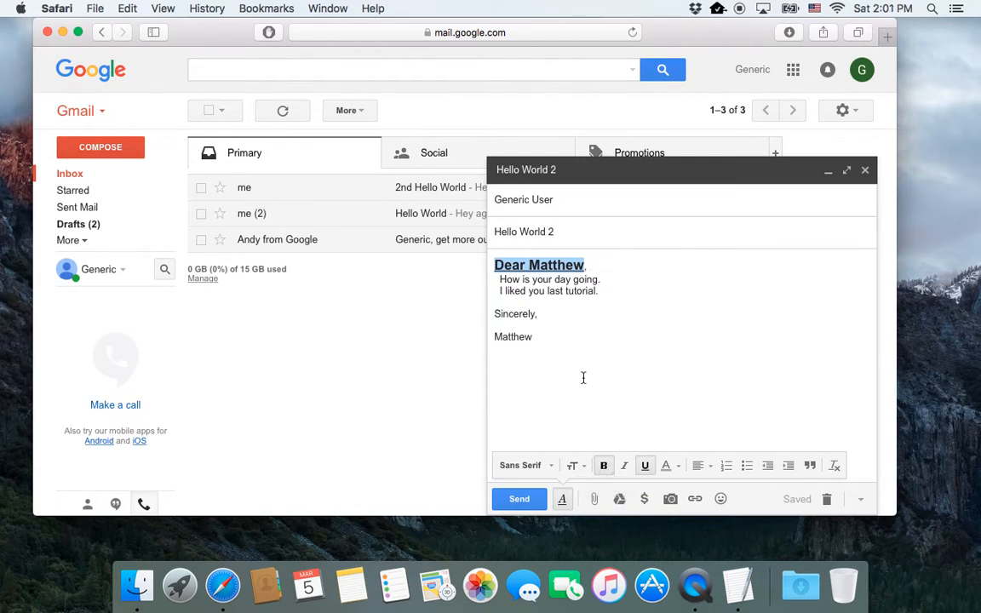
Step: Color the letter "H" of "How" red and the letter "o" orange
click(500, 279)
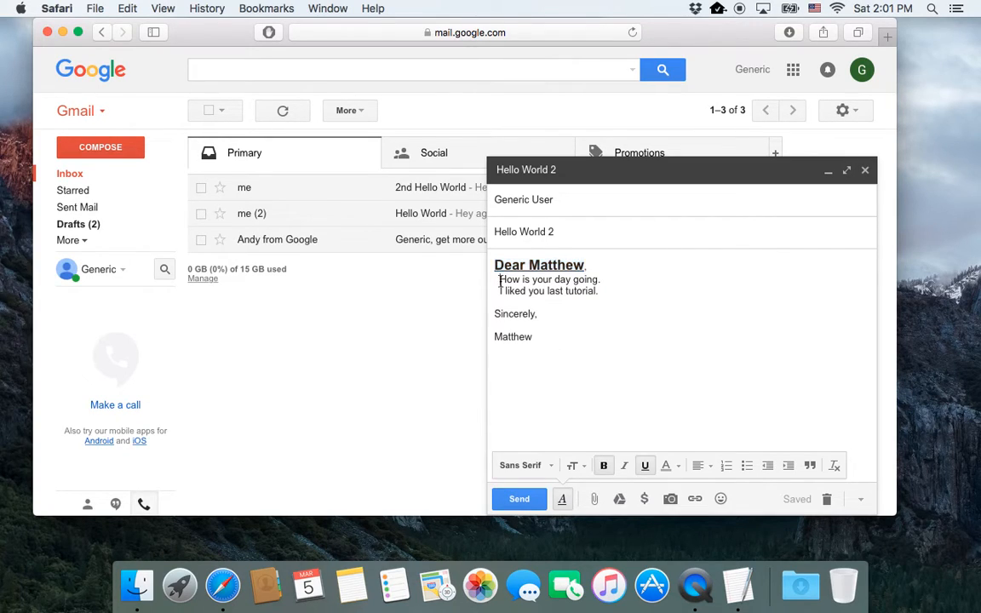
drag(500, 280, 505, 279)
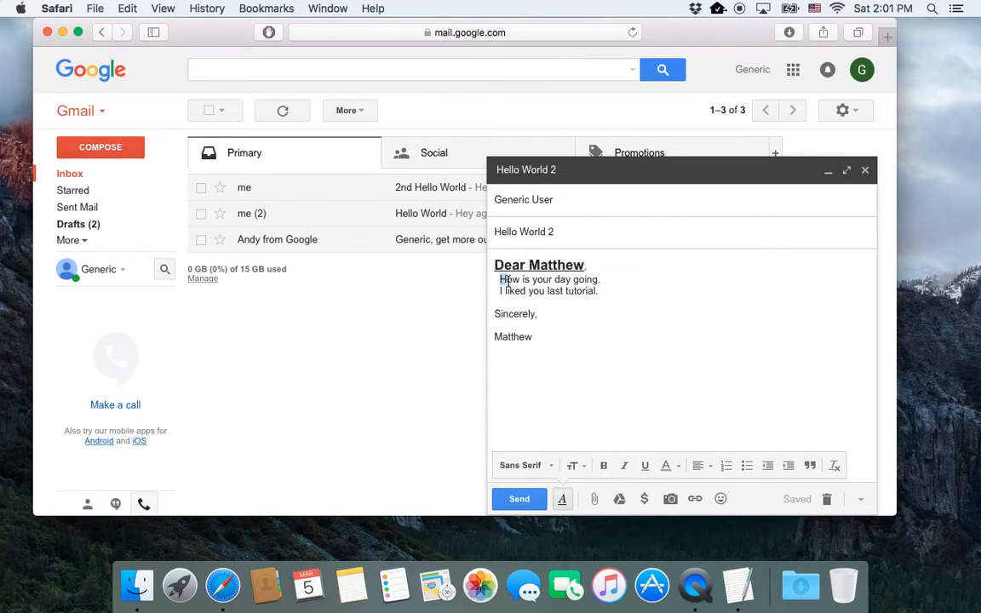
click(667, 467)
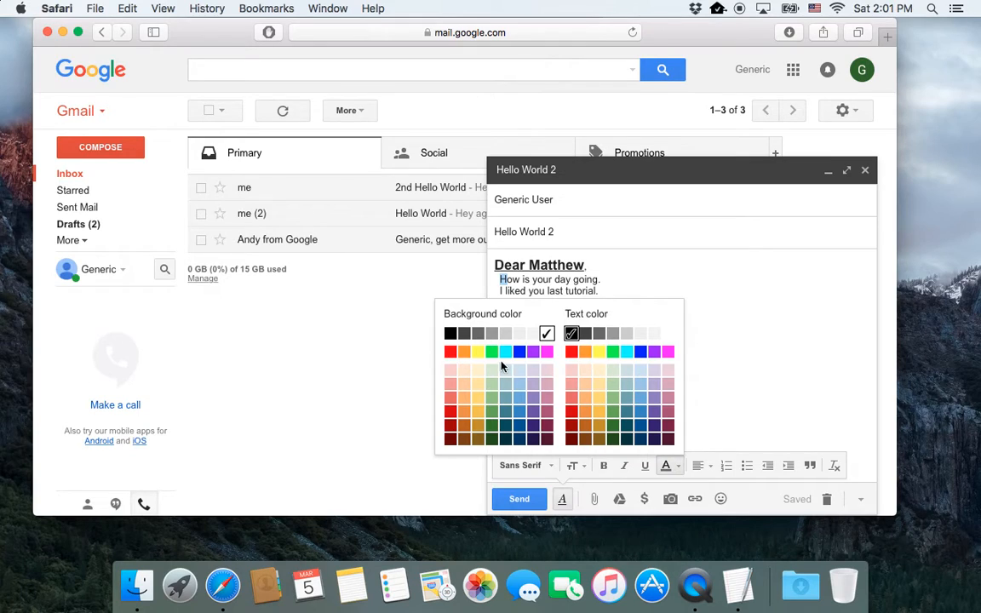
click(573, 353)
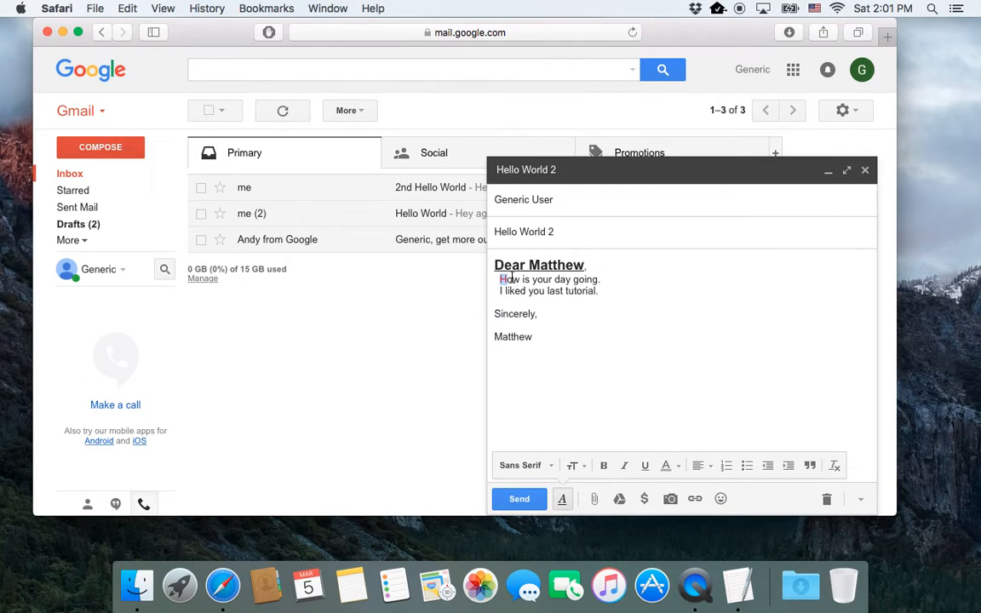
drag(512, 279, 506, 280)
click(667, 466)
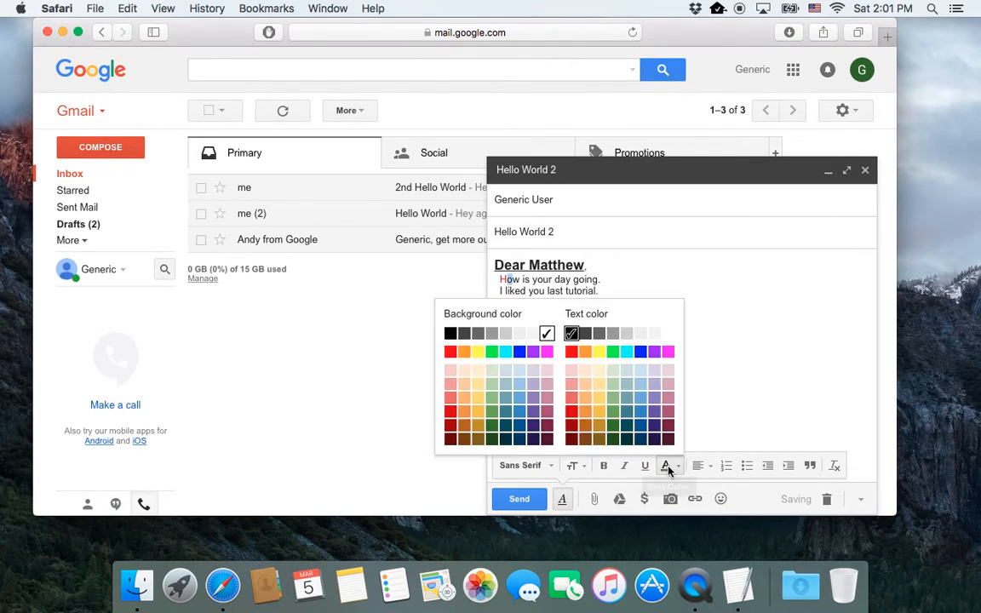
click(584, 352)
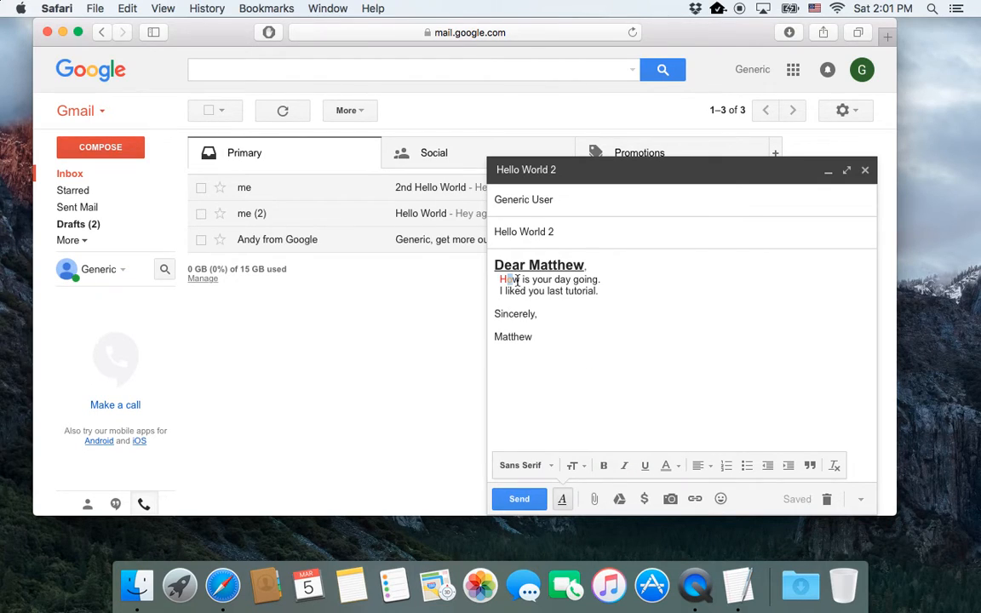
Step: Try a yellow text color on the letter "w" of "How"
drag(518, 280, 512, 280)
click(667, 465)
click(599, 352)
Step: Set the text color of the letter "w" in "How" to blue
drag(516, 284, 520, 282)
click(666, 466)
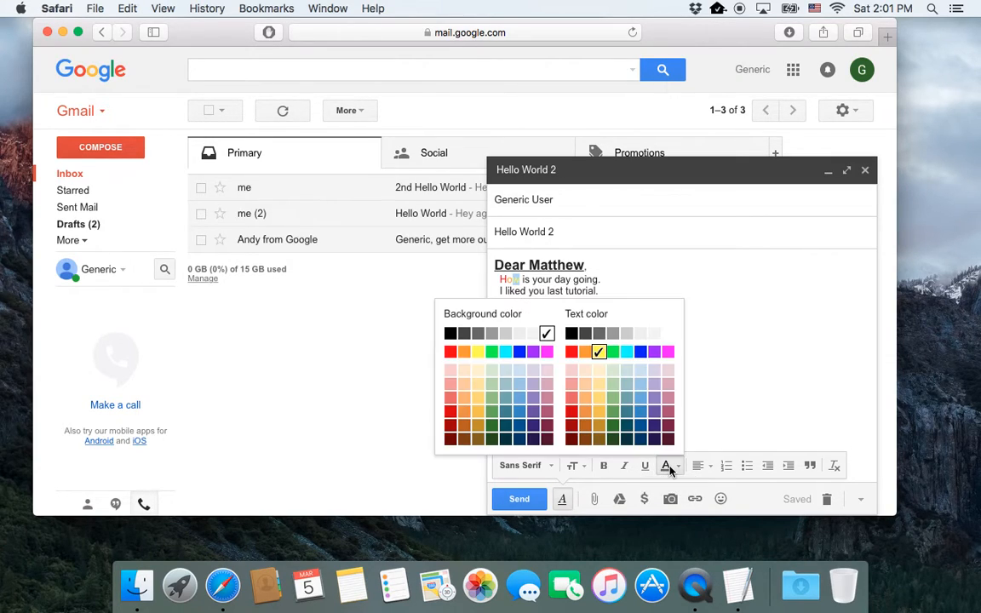
click(640, 352)
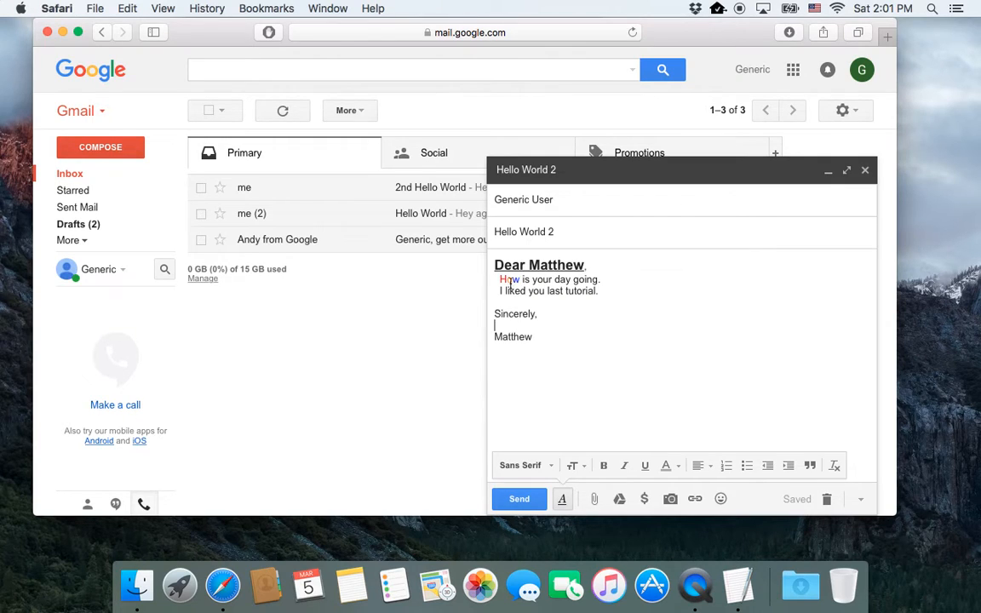
Step: Give the sentence "How is your day going." a light blue background color, then replace it with dark green
drag(500, 279, 603, 286)
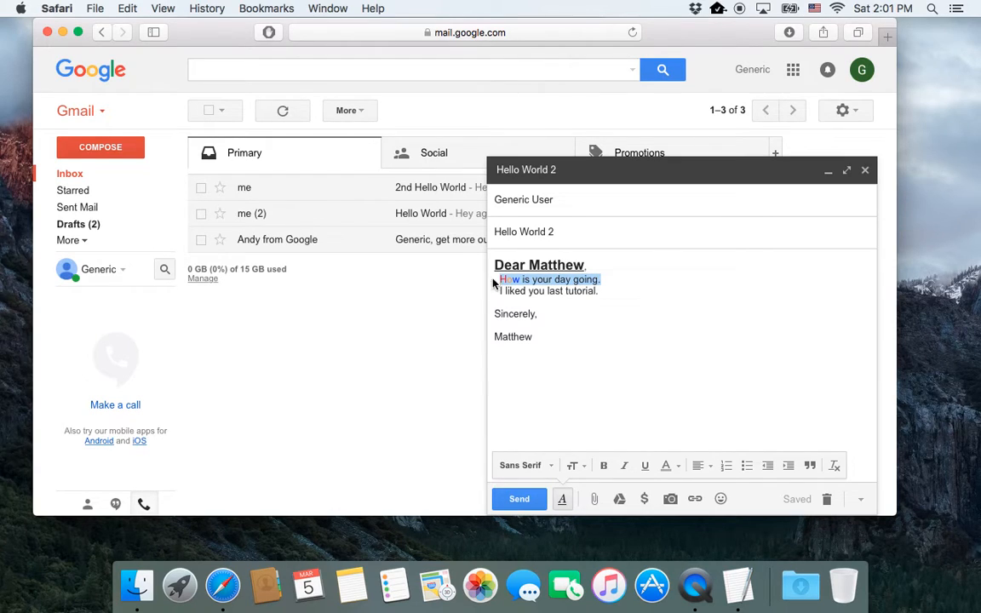
click(672, 470)
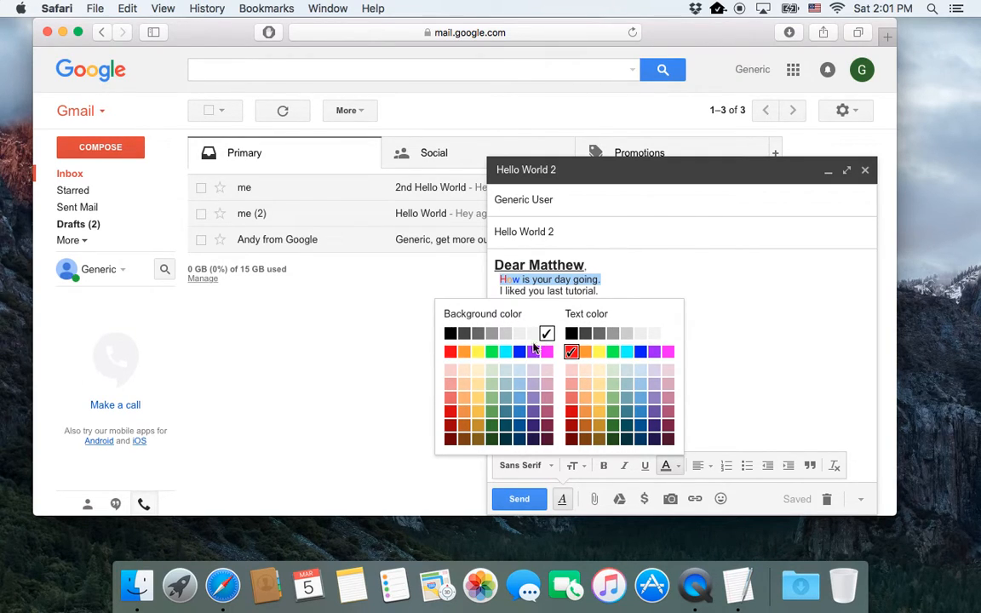
click(520, 388)
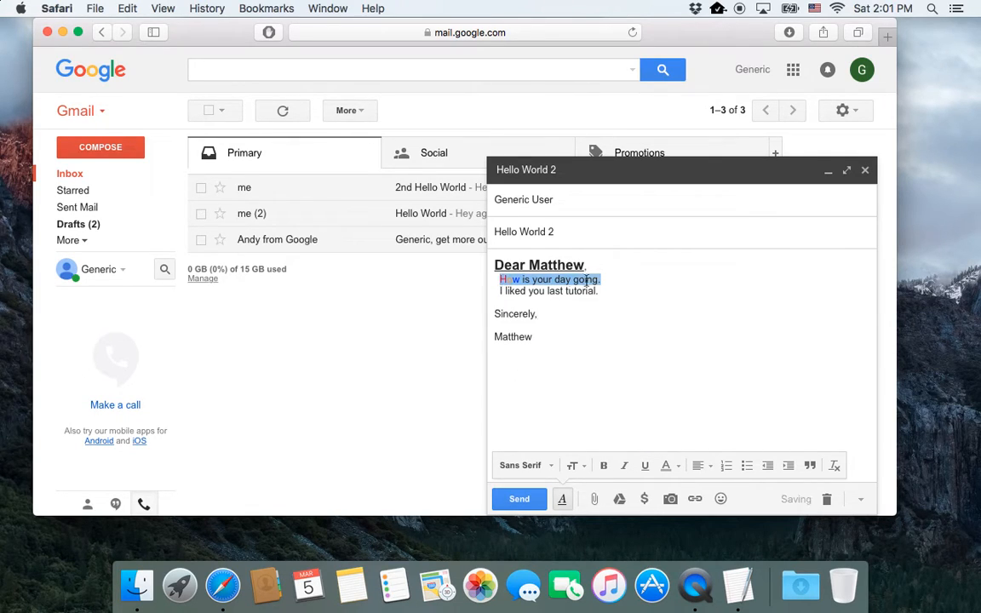
click(665, 466)
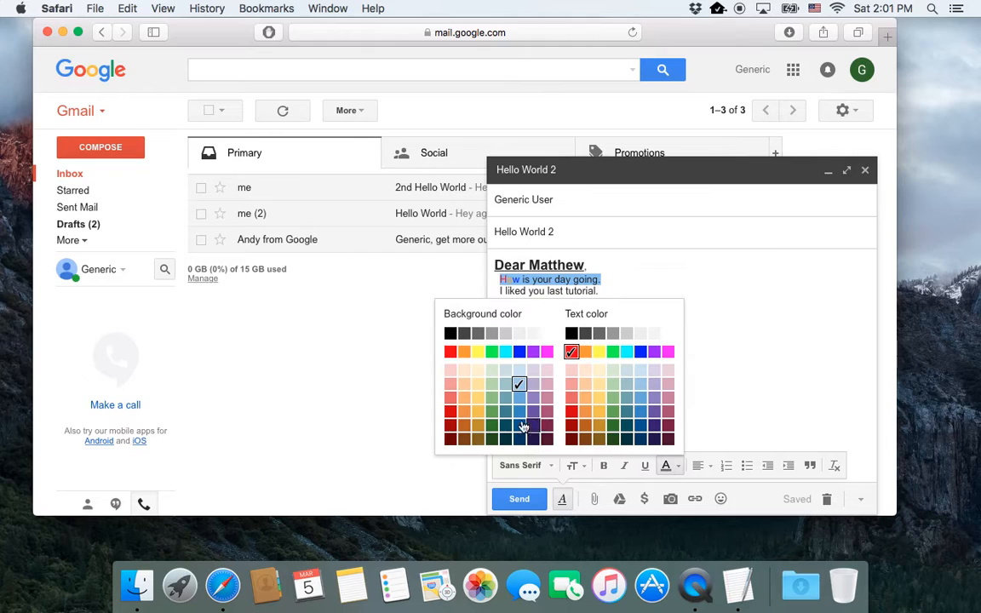
click(491, 433)
click(565, 314)
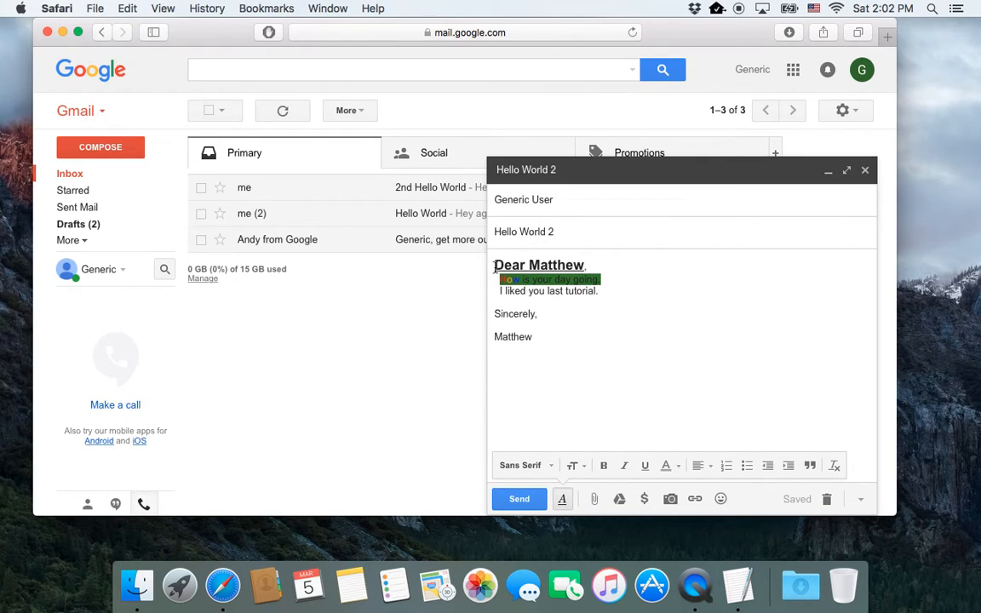
Step: Set the text color of the closing line "Sincerely," to red
drag(495, 266, 602, 343)
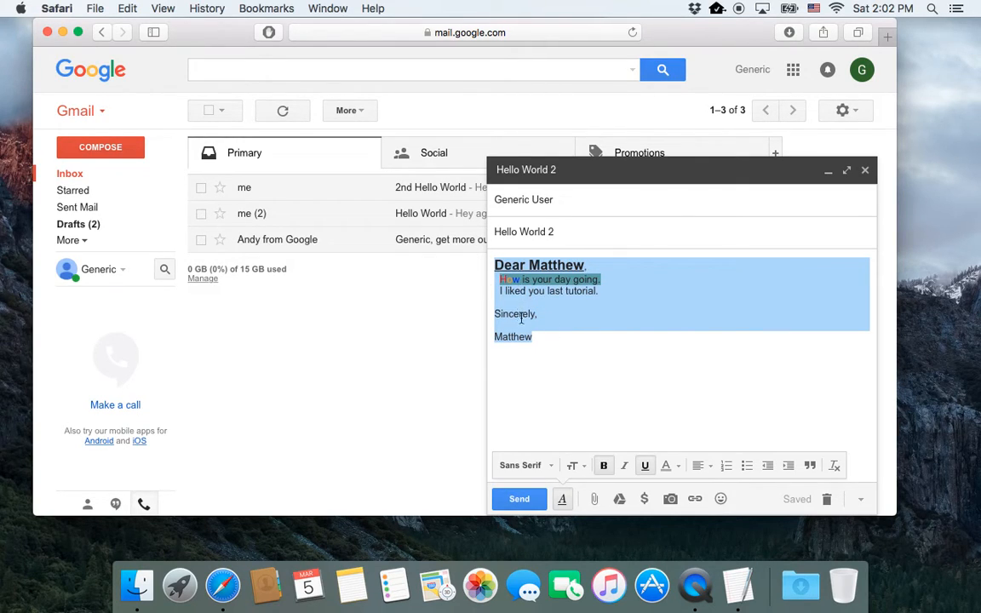
click(545, 328)
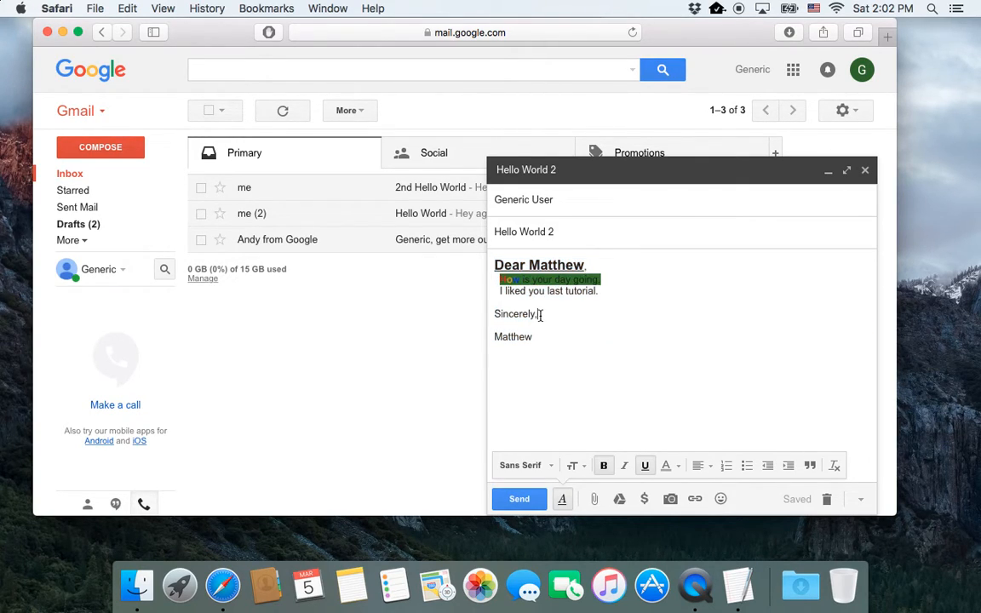
drag(539, 314, 479, 312)
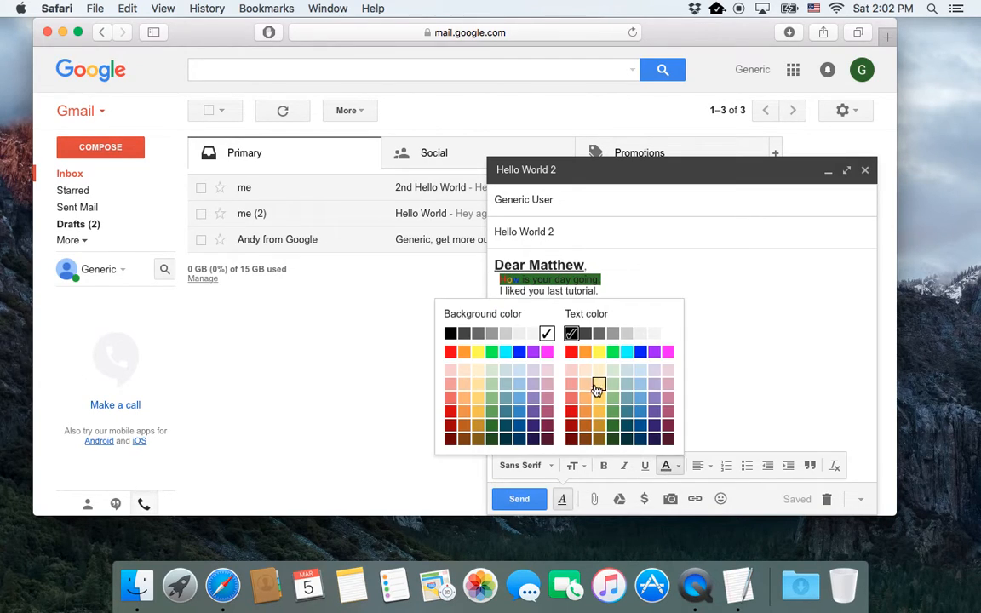
click(571, 351)
click(519, 315)
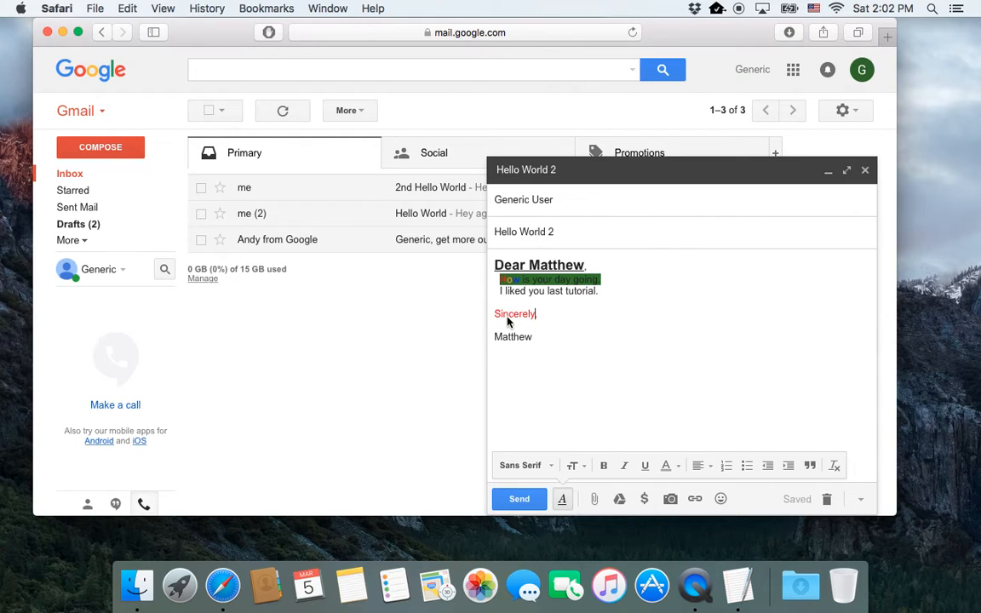
click(555, 317)
key(BackSpace)
key(BackSpace)
click(544, 465)
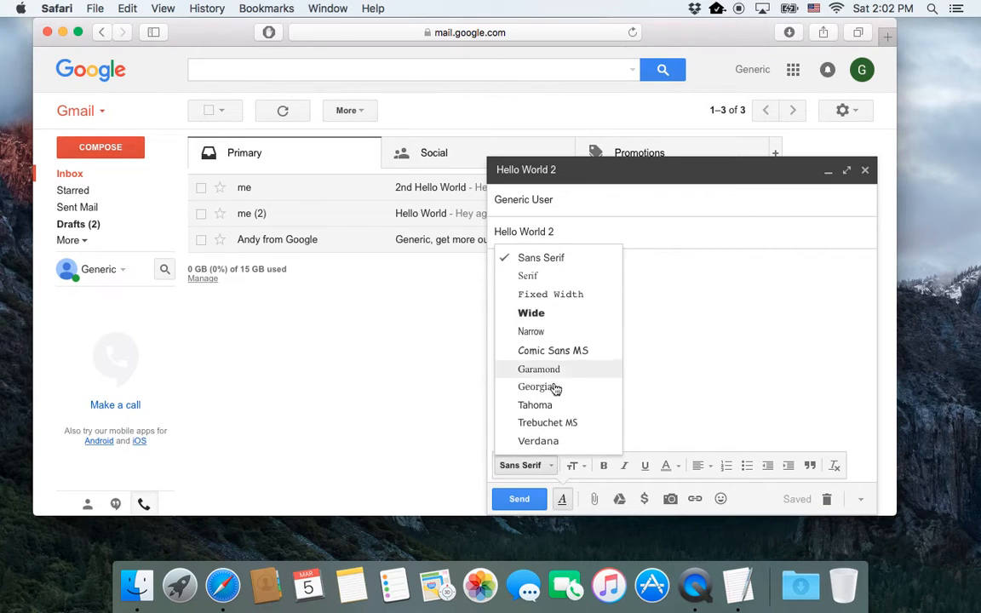
click(667, 328)
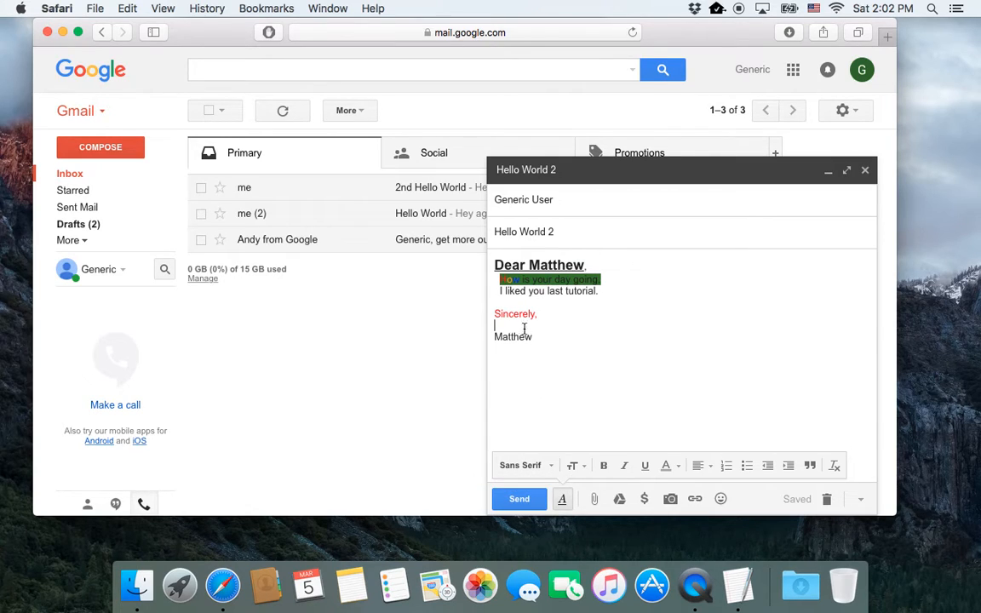
click(524, 465)
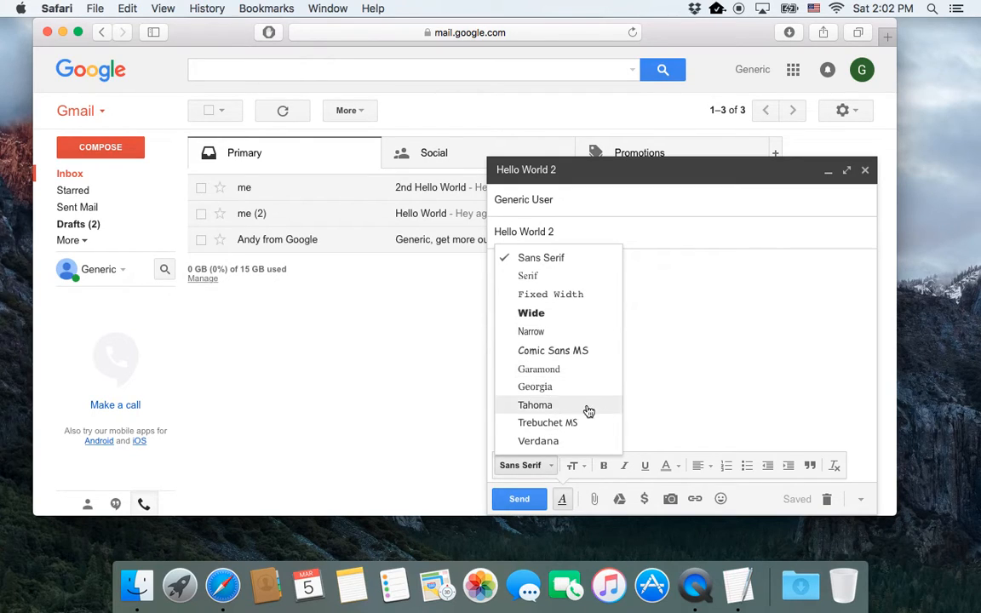
click(641, 414)
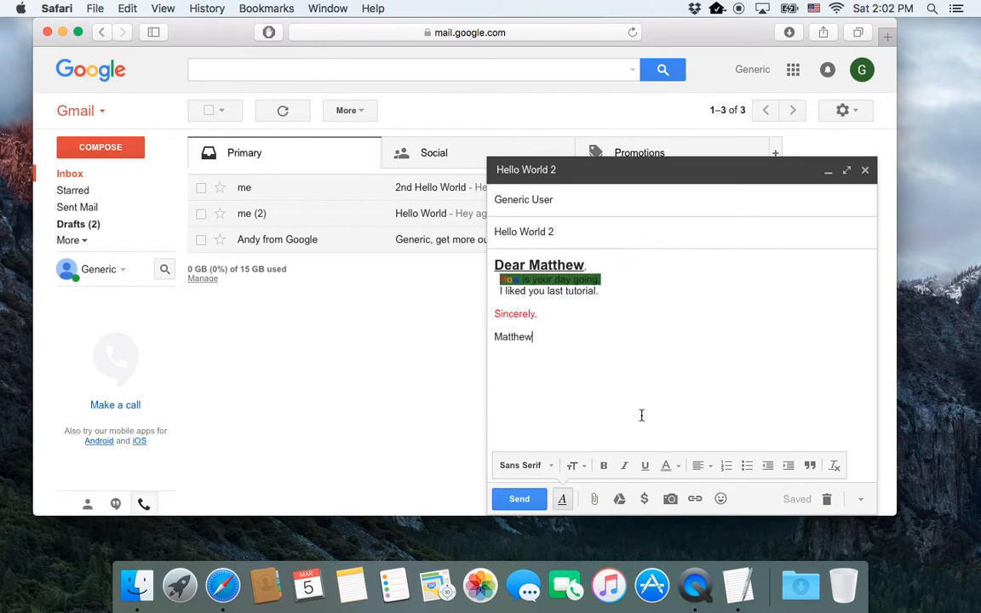
Step: Center the sender's name at the end of the message and enlarge the compose window
click(698, 467)
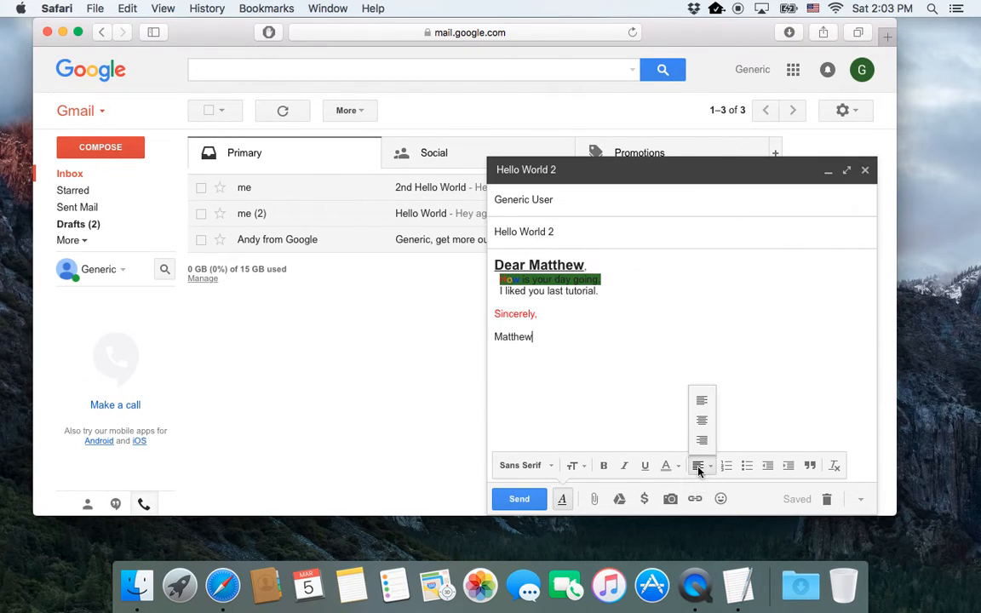
click(702, 420)
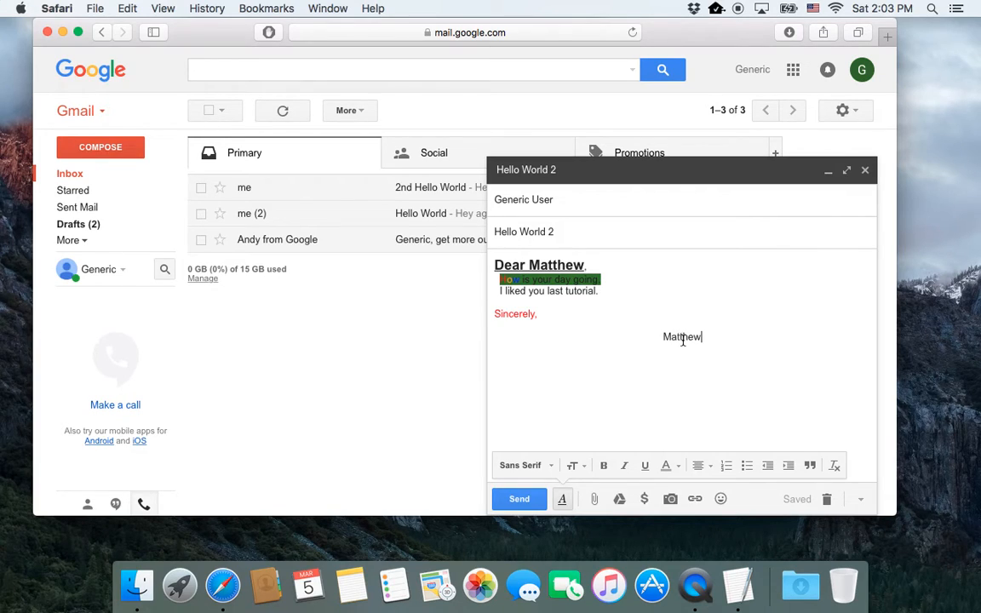
click(849, 173)
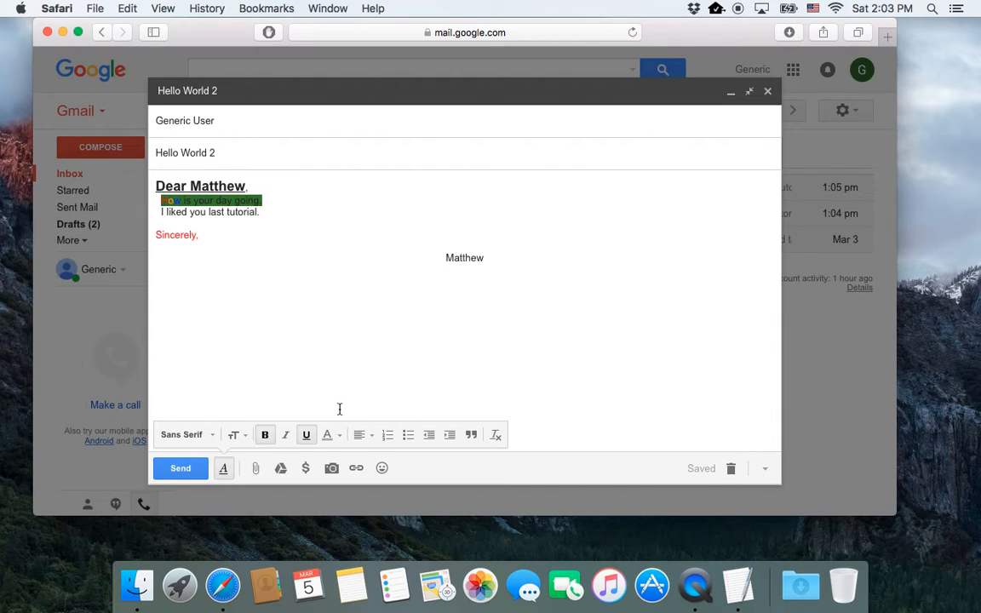
Step: Try right alignment on the greeting line, and return it to left alignment
click(367, 441)
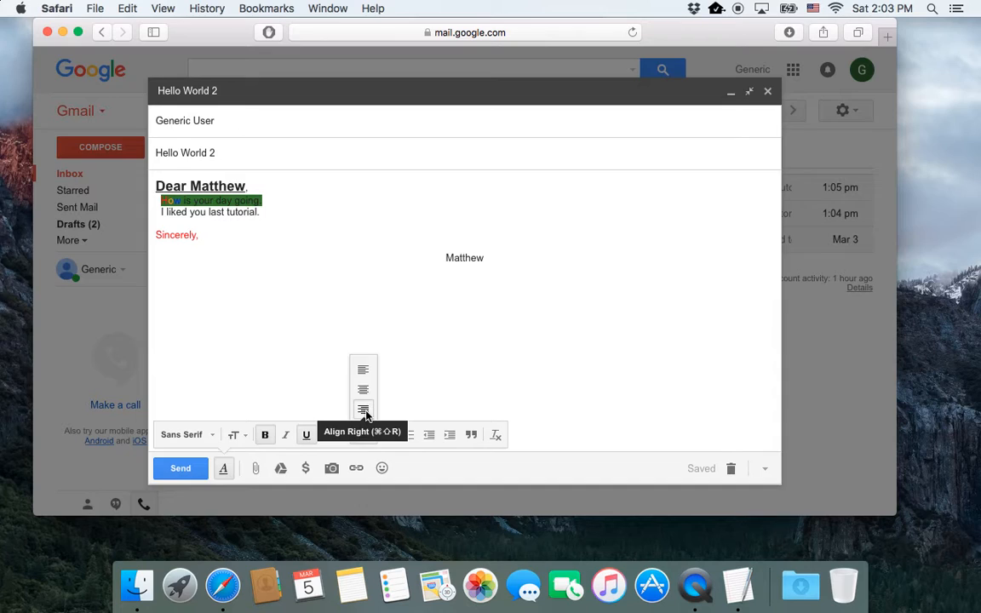
click(367, 412)
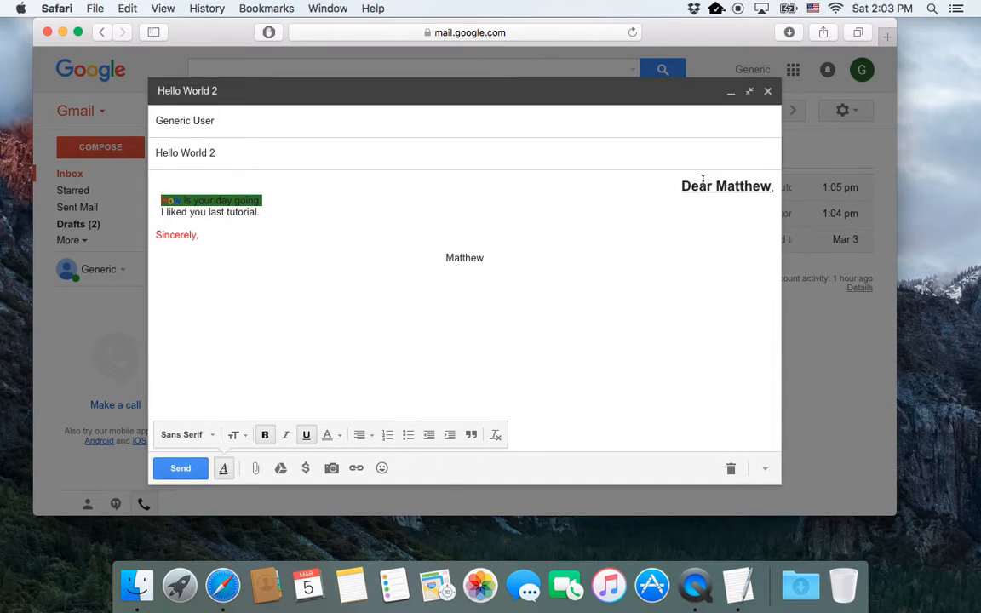
click(359, 435)
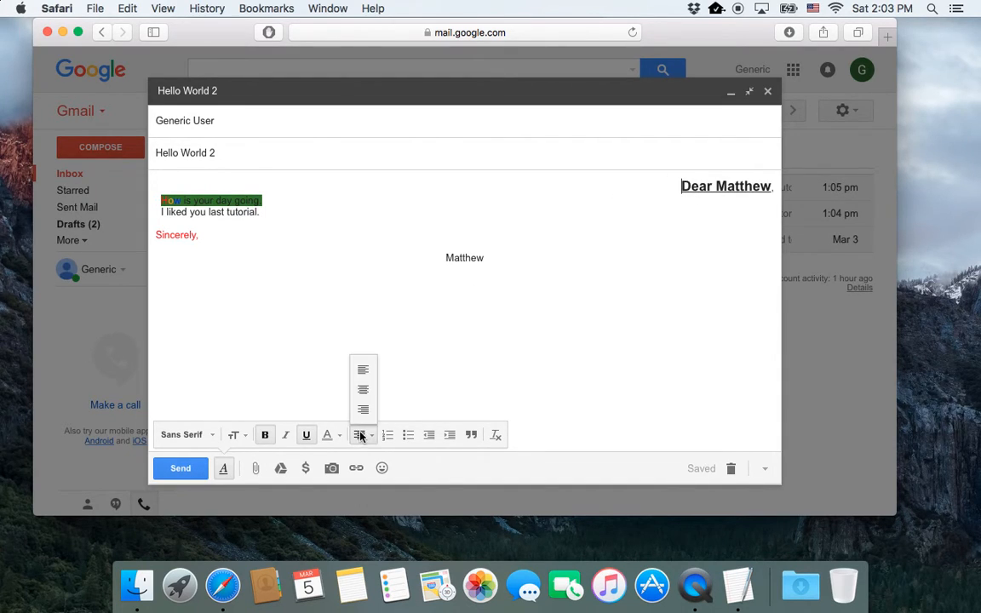
click(361, 372)
Step: Right-align the sender's name at the end of the message
double_click(462, 258)
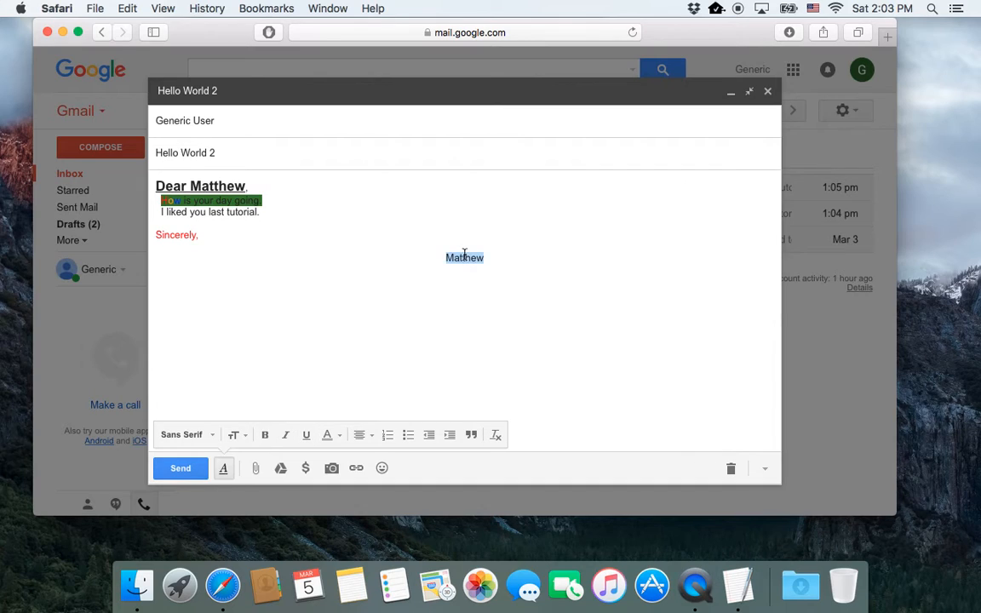
click(361, 437)
click(364, 409)
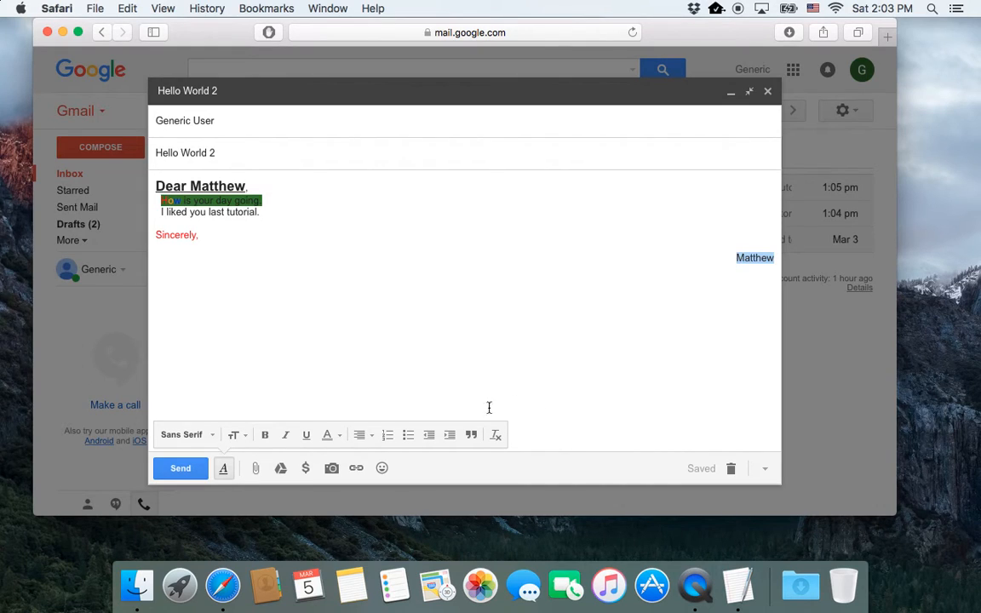
Step: Add three separate lines above "Sincerely," reading "groceries", "trash bags" and "gas"
click(185, 222)
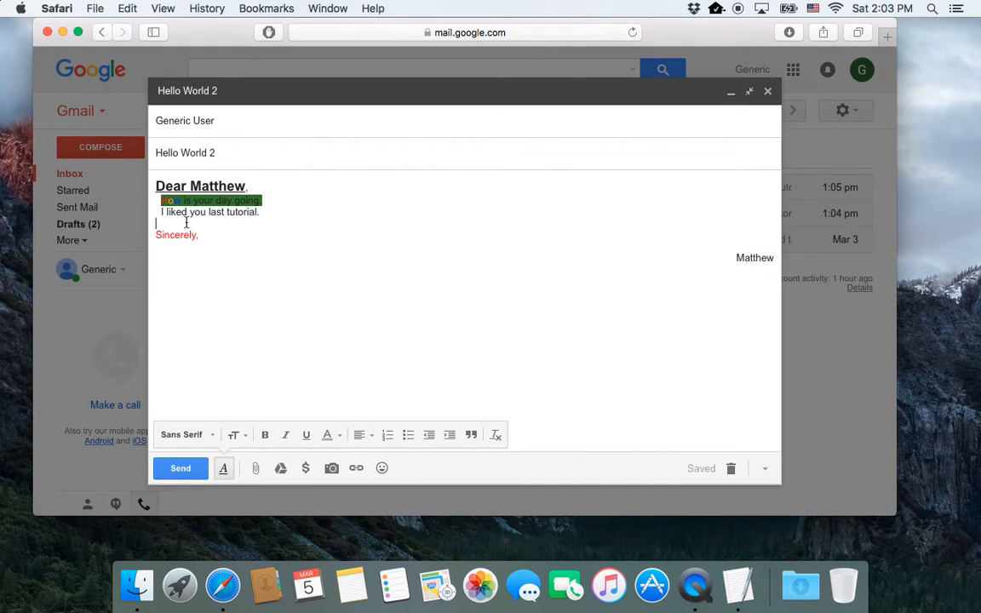
key(Return)
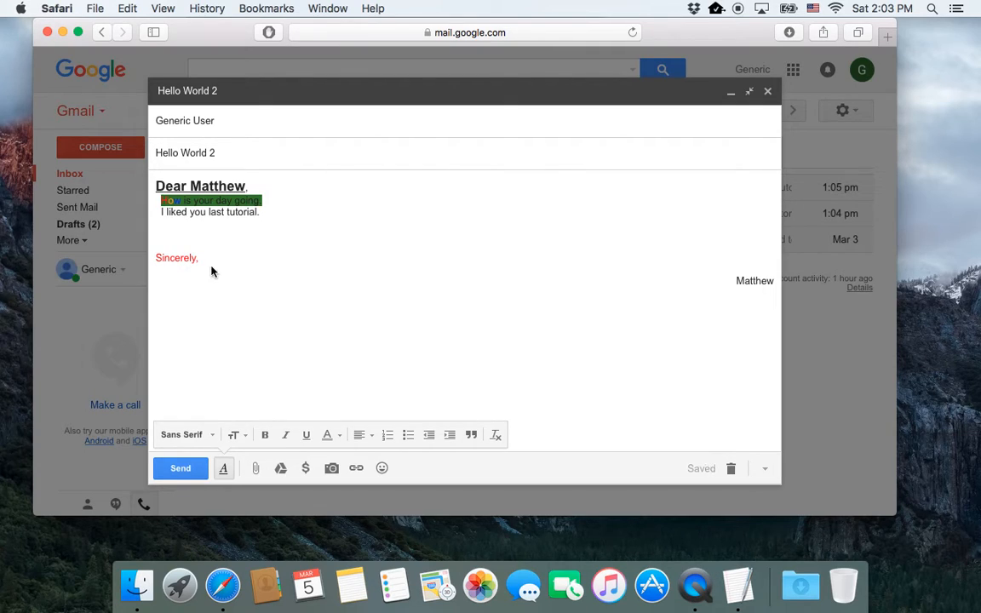
text(grov)
key(BackSpace)
text(ceries)
key(Return)
text(trash )
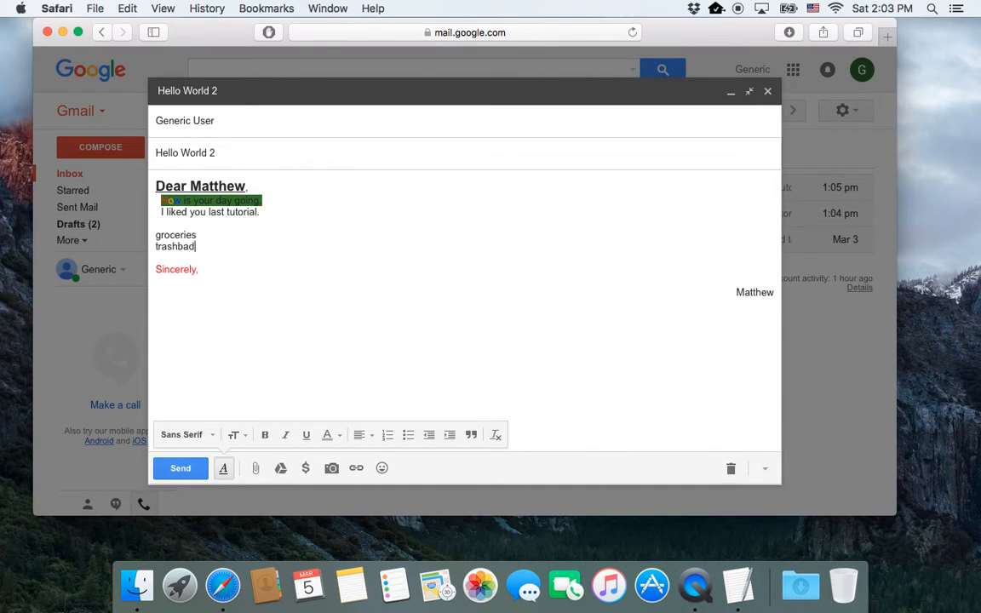
text(bags)
key(Return)
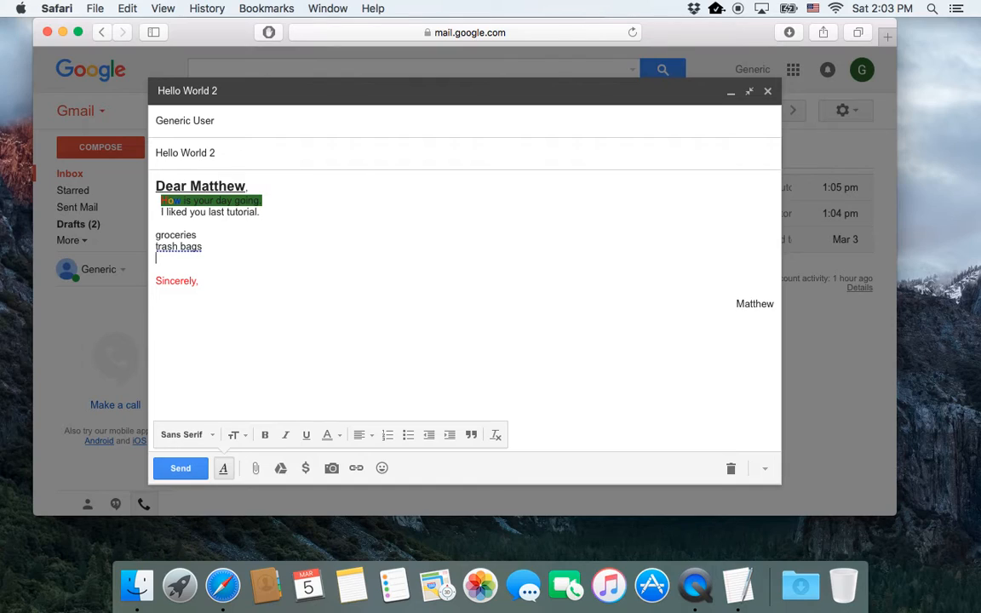
text(gas)
Step: Format the three lines from "groceries" to "gas" as a numbered list, and convert it to a bulleted list
drag(178, 258, 147, 239)
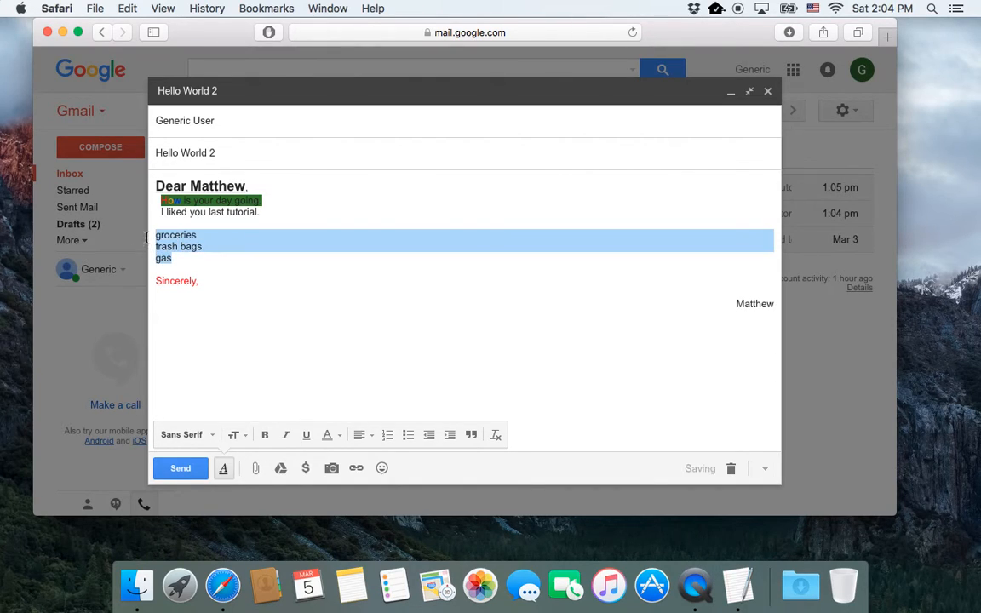
click(387, 436)
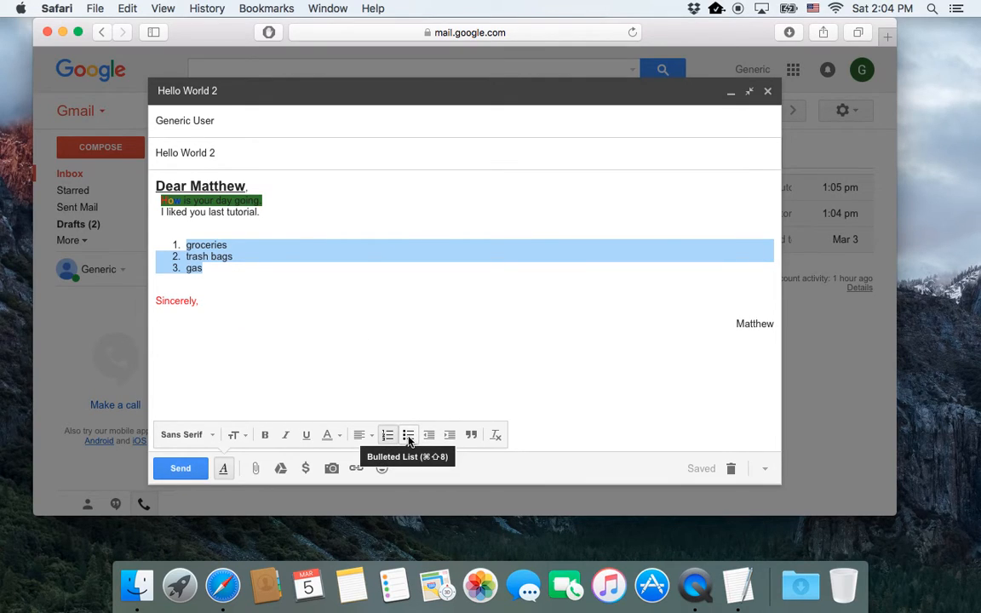
click(409, 438)
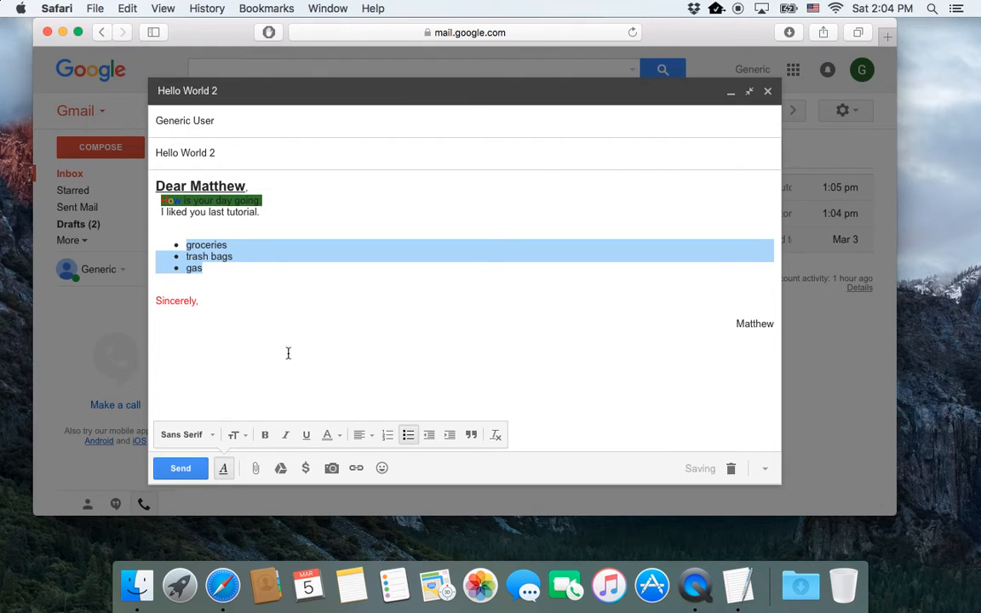
Step: Indent "trash bags" one level below "groceries", and try the same indent on "gas" before moving it back out
click(185, 253)
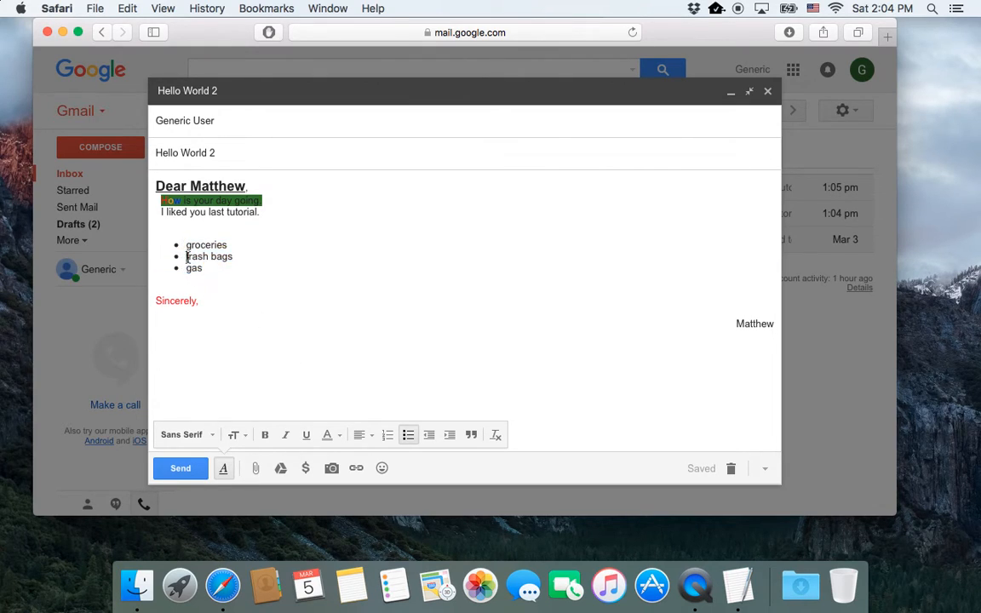
drag(186, 246, 232, 245)
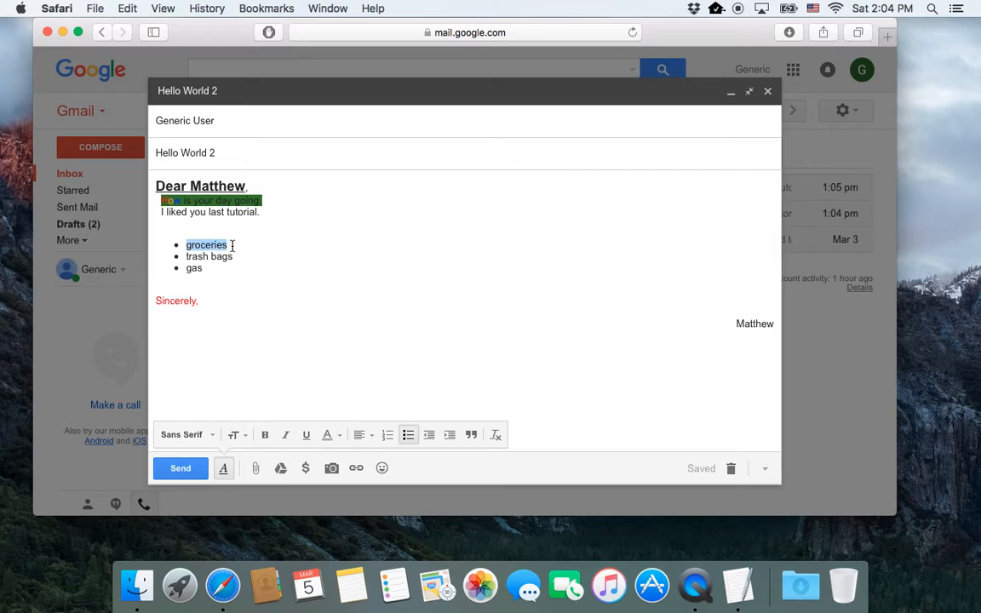
click(188, 257)
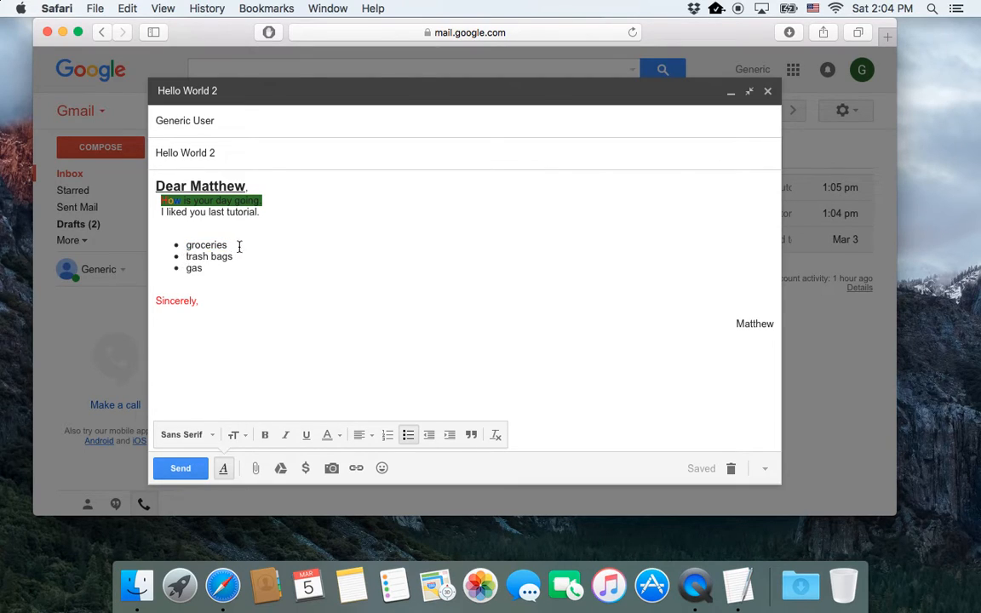
click(449, 436)
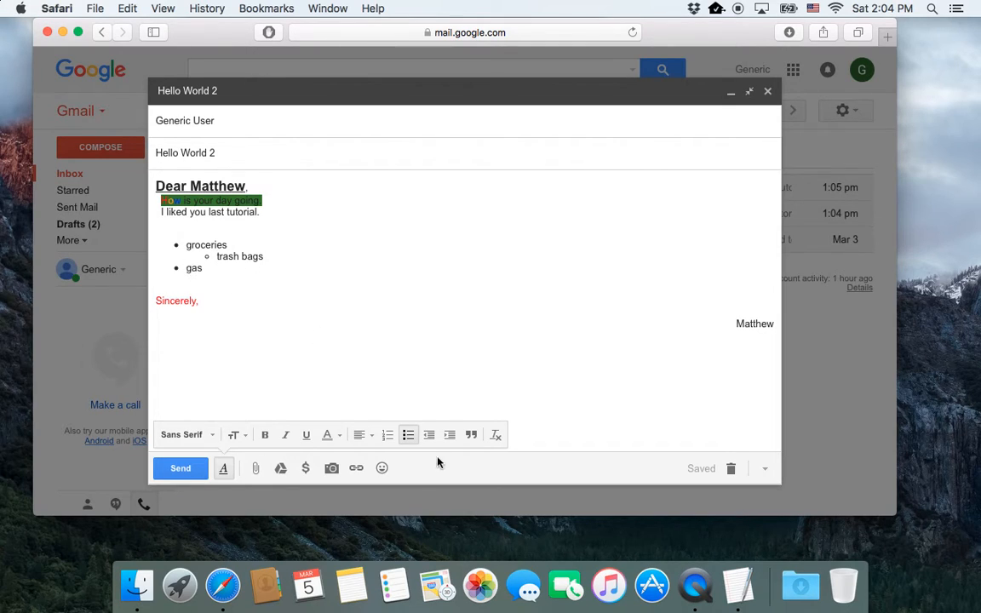
click(449, 434)
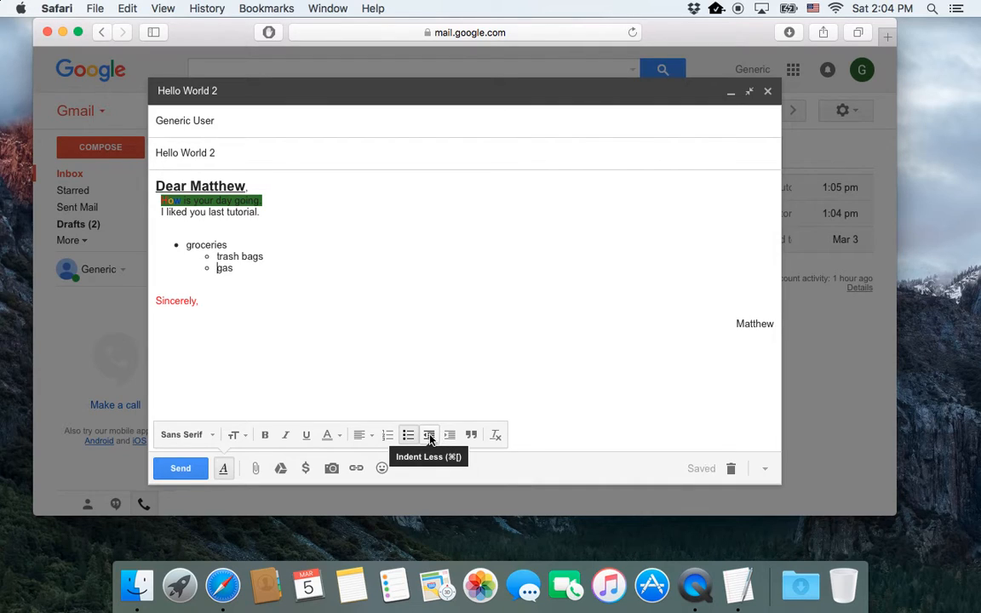
click(430, 436)
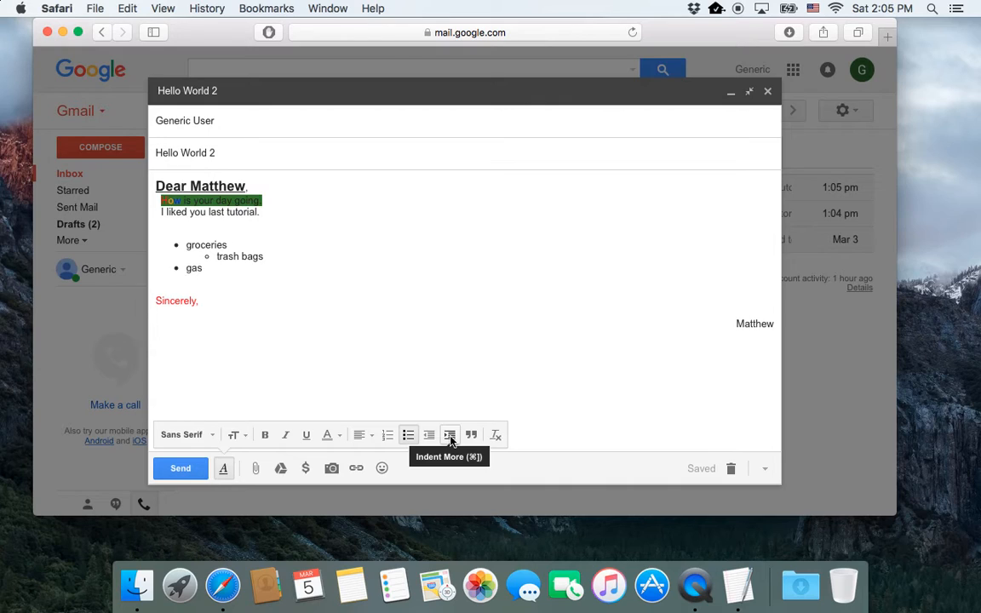
Step: Try indenting the "gas" bullet by several levels, and bring it back to the main list level
click(451, 435)
click(451, 435)
click(450, 435)
click(450, 435)
key(shift+Tab)
key(shift+Tab)
key(shift+Tab)
key(shift+Tab)
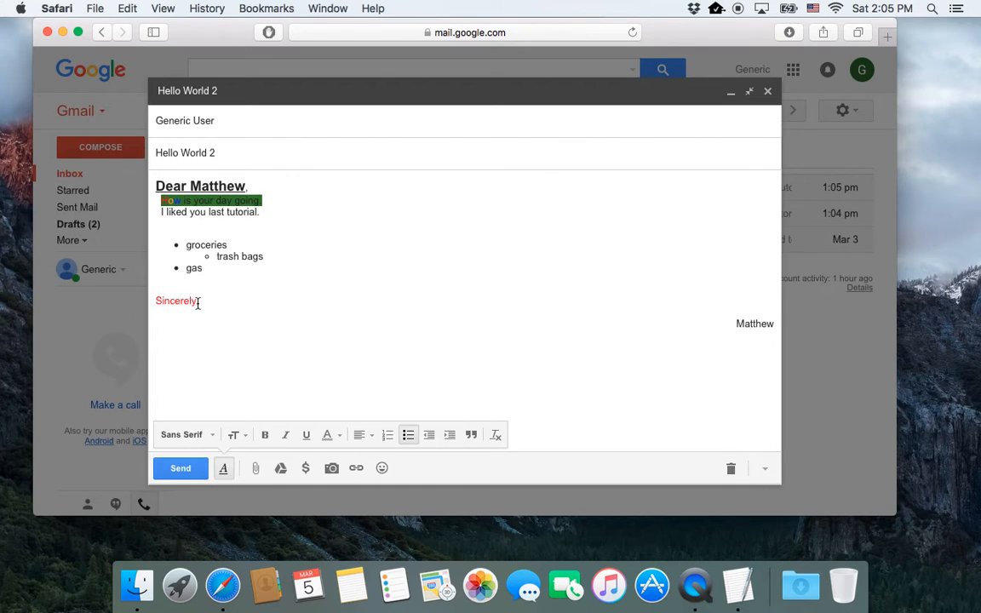
Step: Format the closing line "Sincerely," as a quote
drag(194, 303, 156, 302)
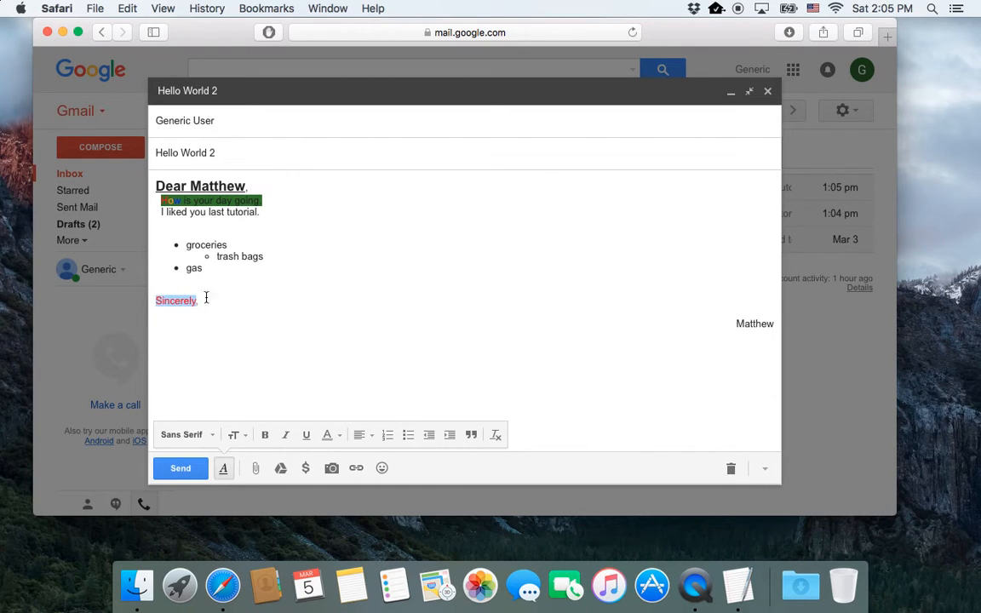
click(471, 434)
click(166, 301)
drag(213, 301, 139, 301)
click(218, 308)
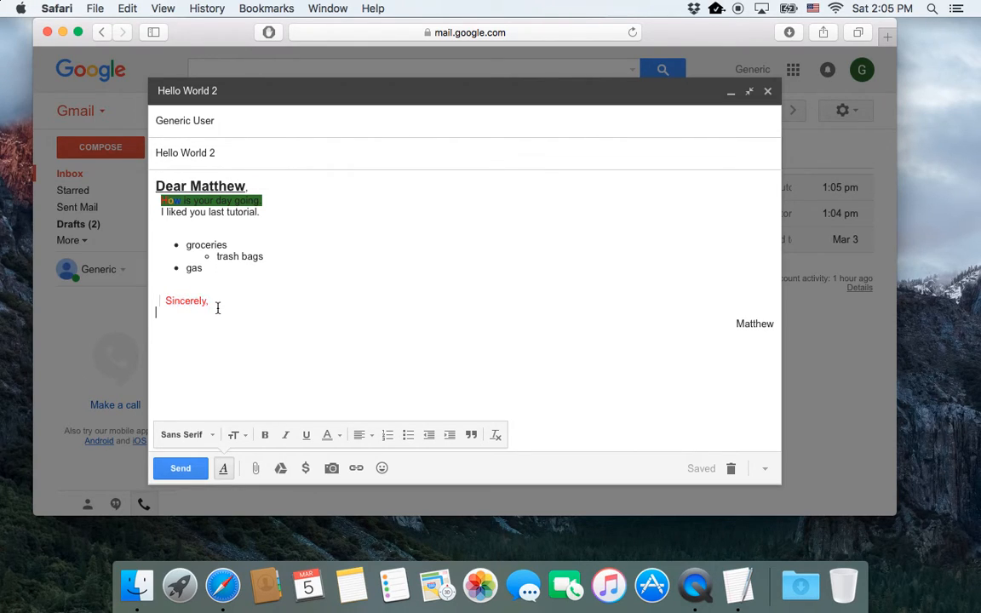
Step: Format everything from "How is your day going." through "Sincerely," as a quote
drag(218, 308, 128, 201)
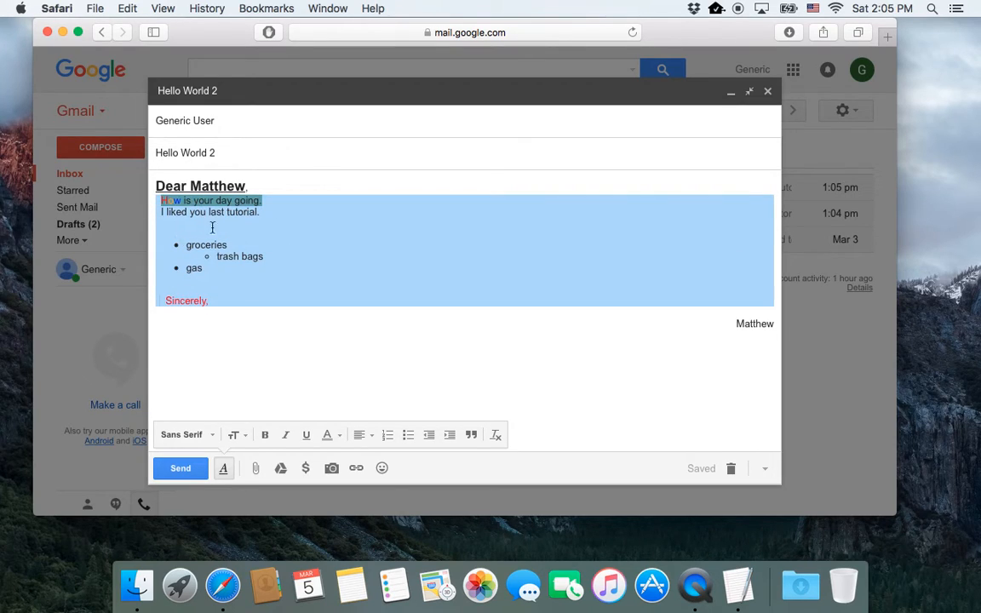
click(474, 437)
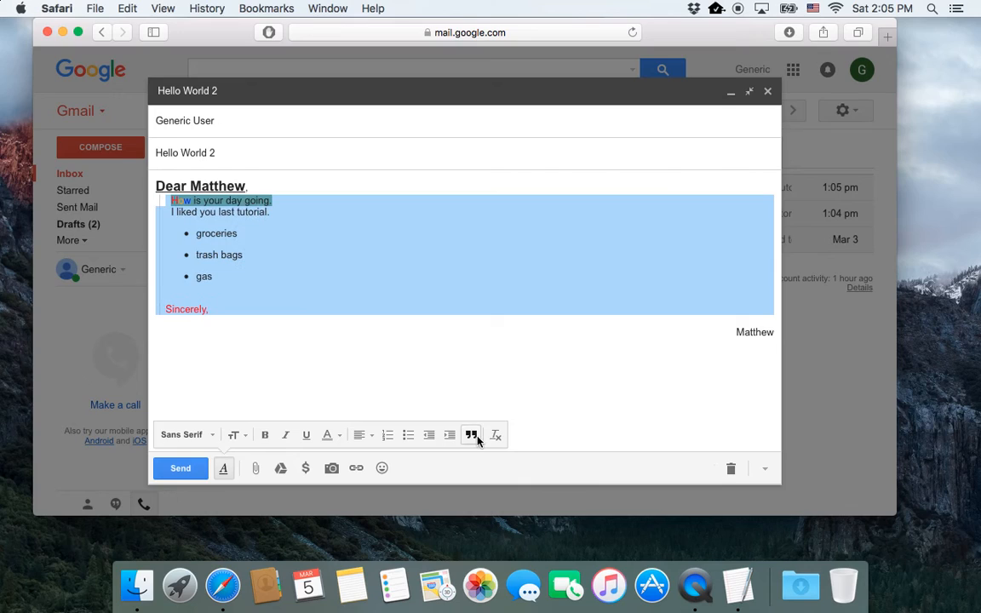
click(202, 243)
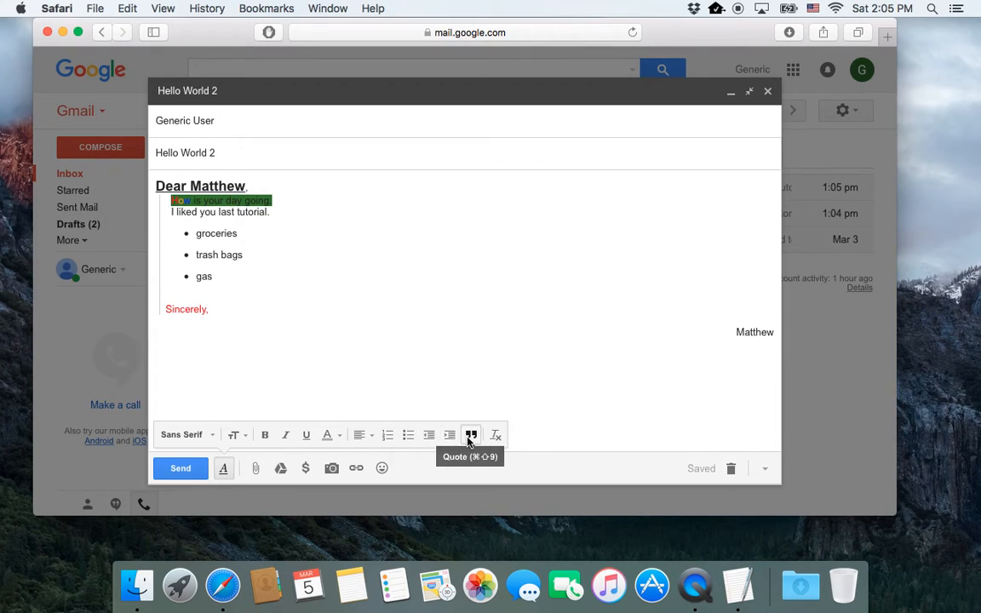
Step: Try nesting the "trash bags" bullet several quote levels deep, and bring it back as a regular bullet below "groceries"
key(Tab)
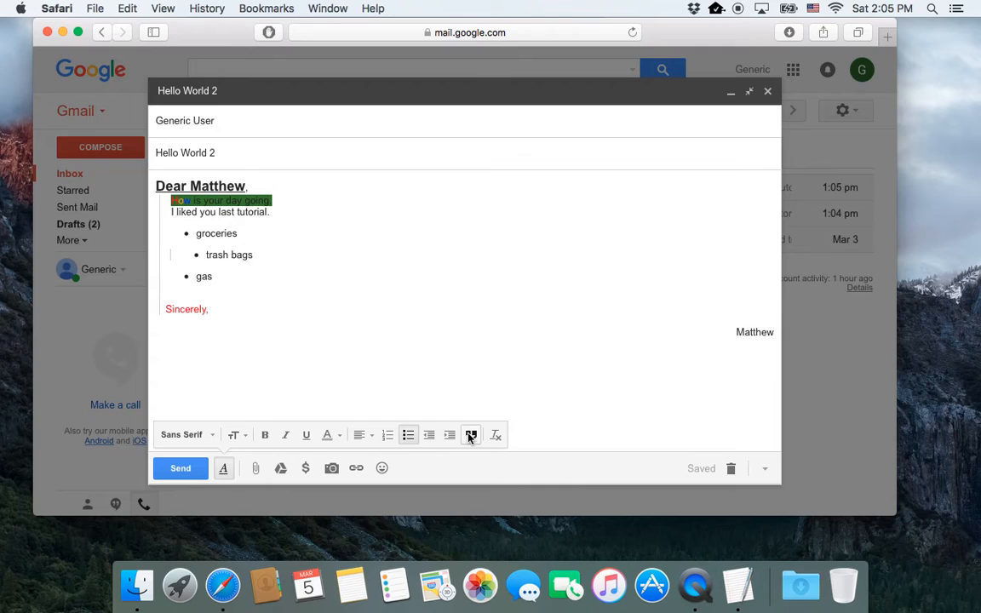
click(469, 437)
click(469, 437)
click(469, 437)
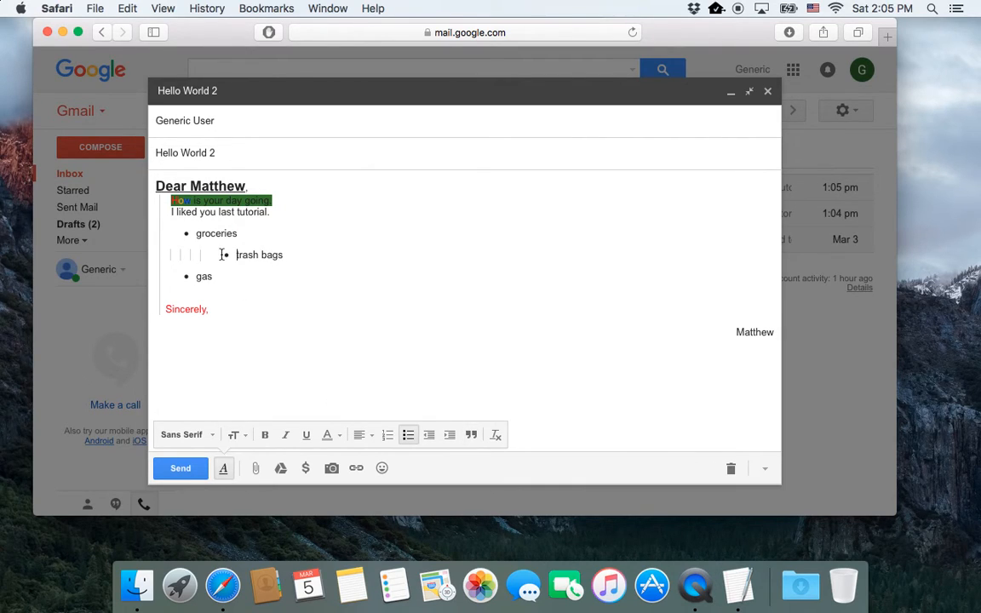
key(BackSpace)
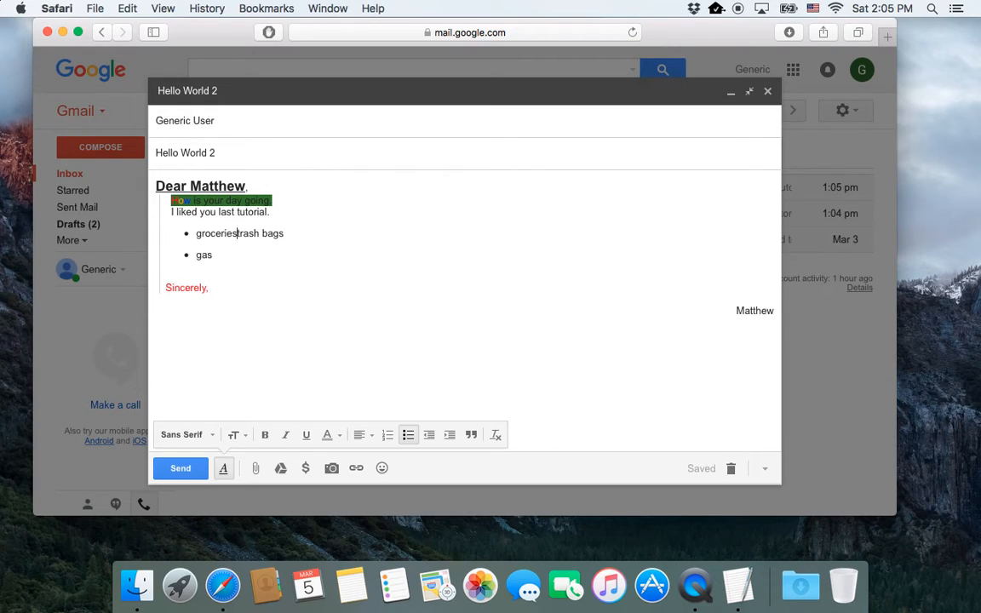
key(Return)
key(BackSpace)
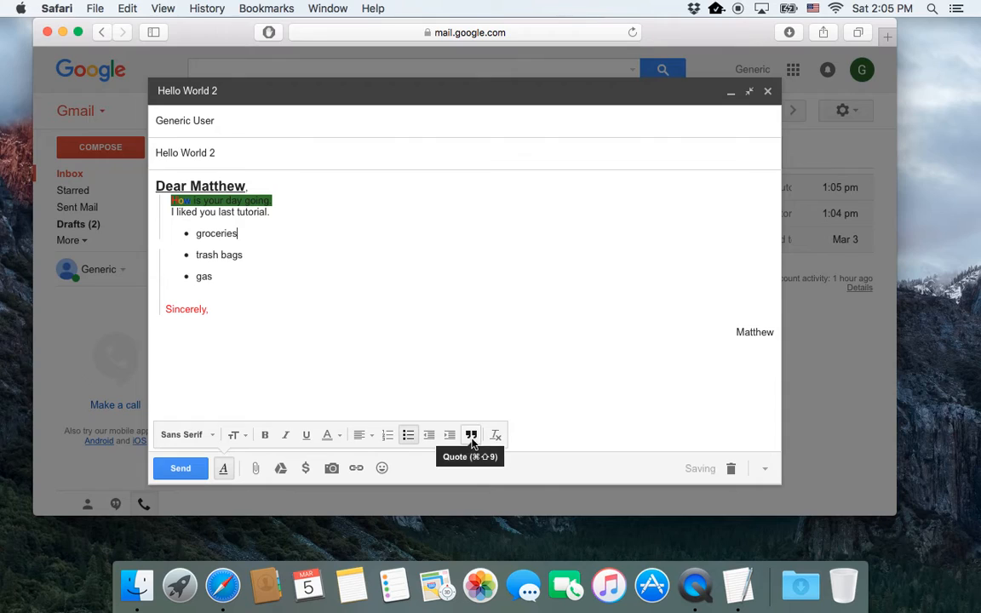
Step: Add a quote level to the lines from "trash bags" through "Sincerely," and clear all formatting from "trash bags" and "gas"
drag(213, 312, 156, 246)
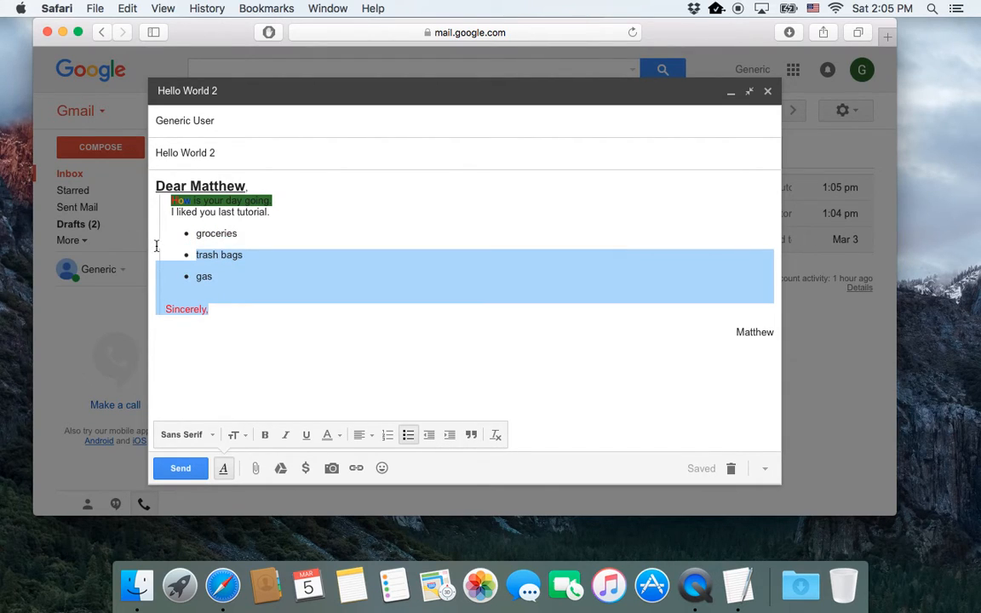
click(473, 435)
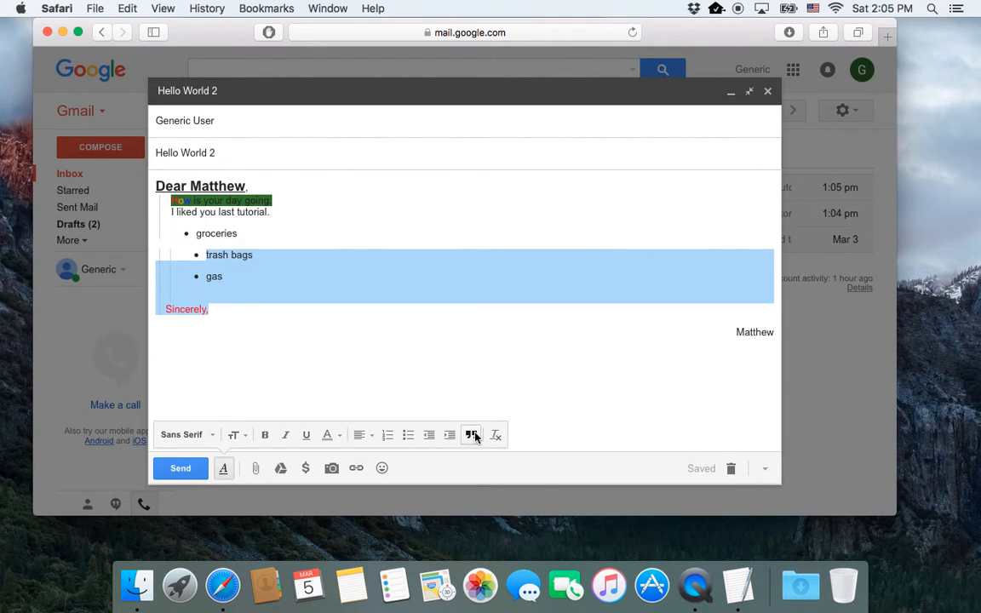
click(205, 273)
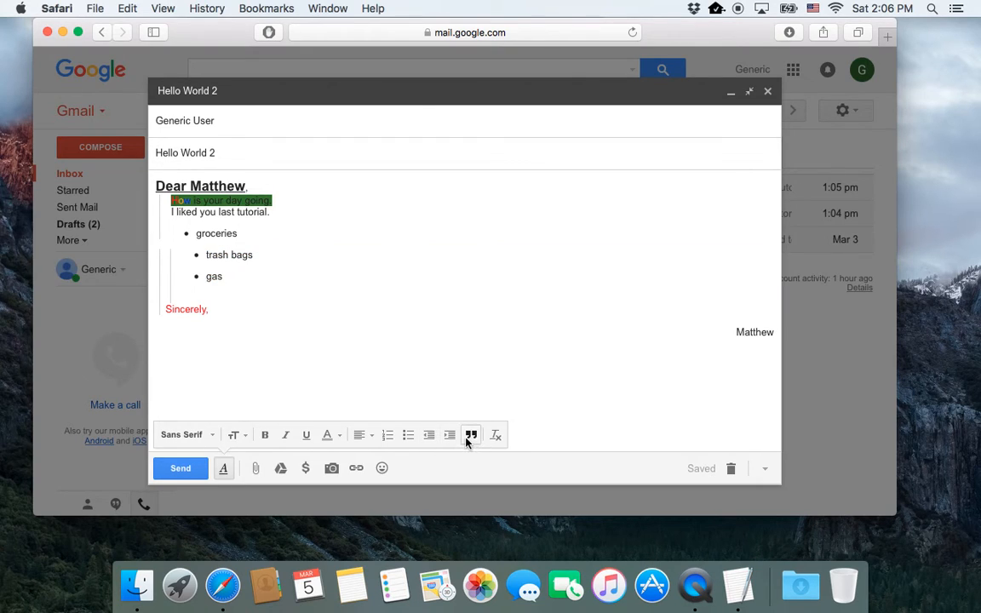
drag(183, 295, 157, 254)
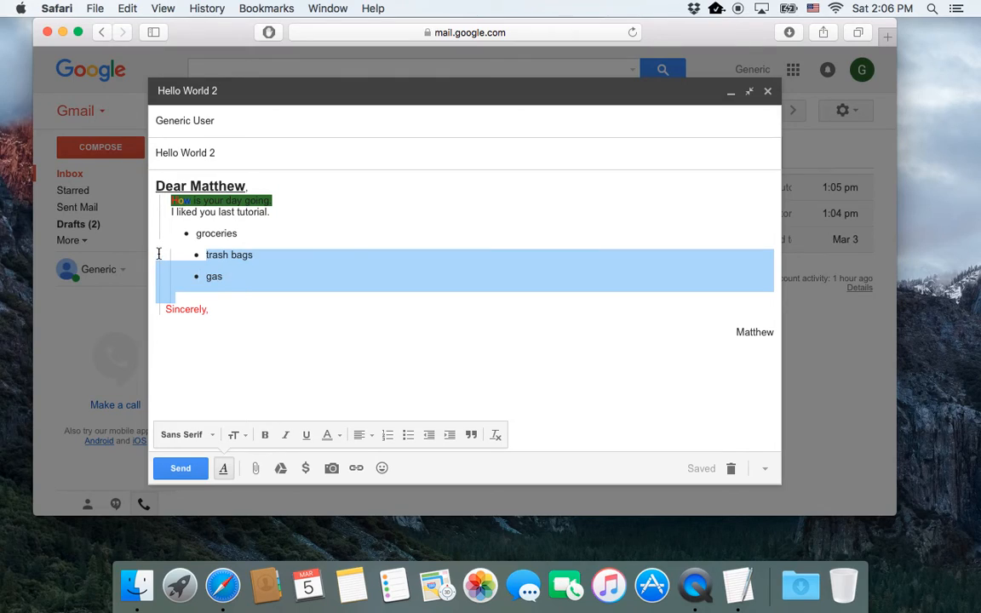
click(495, 436)
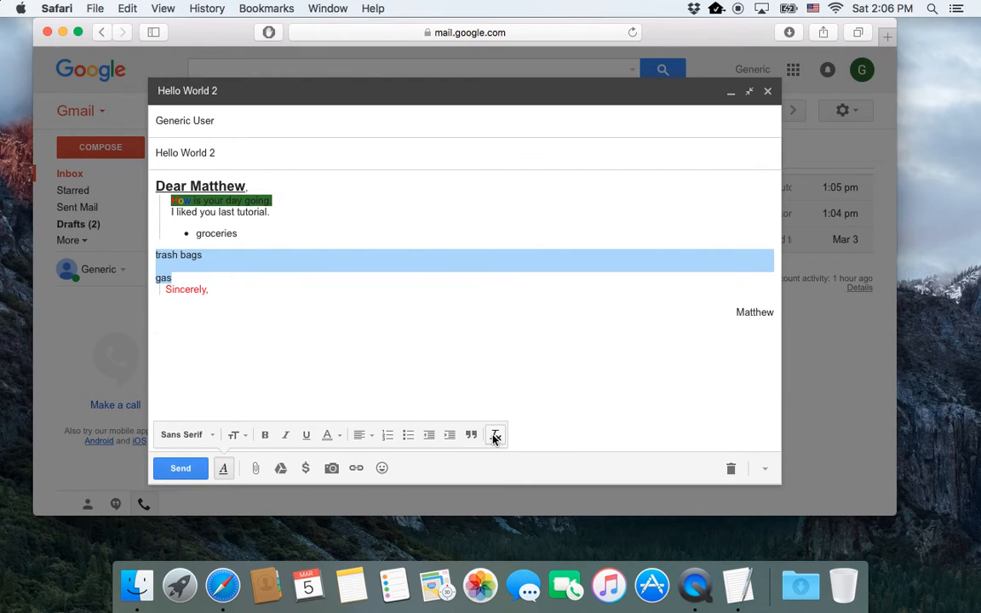
Step: Delete the blank line between "trash bags" and "gas" and format both lines as a bulleted list
click(169, 263)
key(BackSpace)
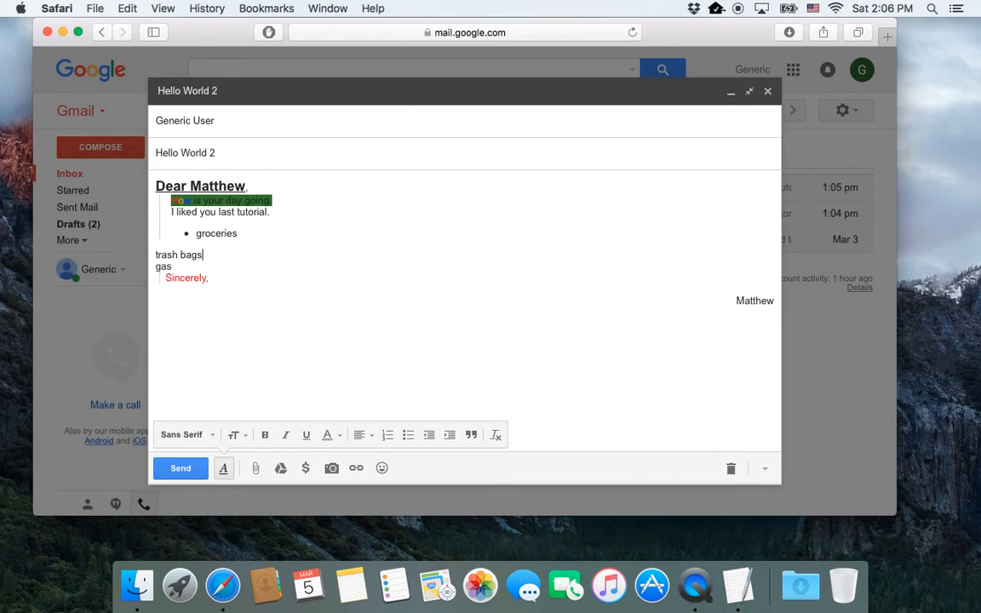
drag(178, 267, 154, 257)
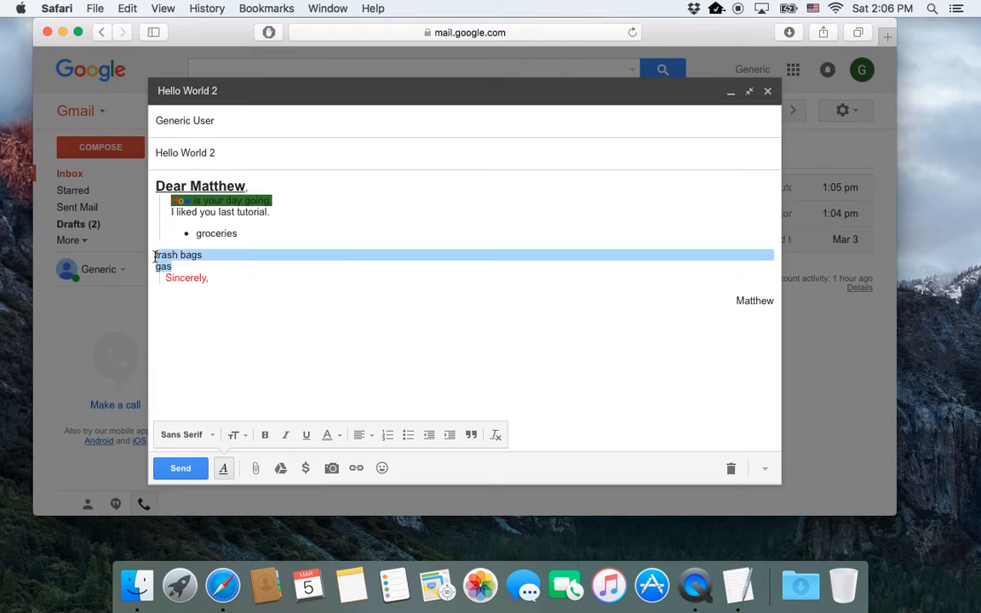
click(408, 434)
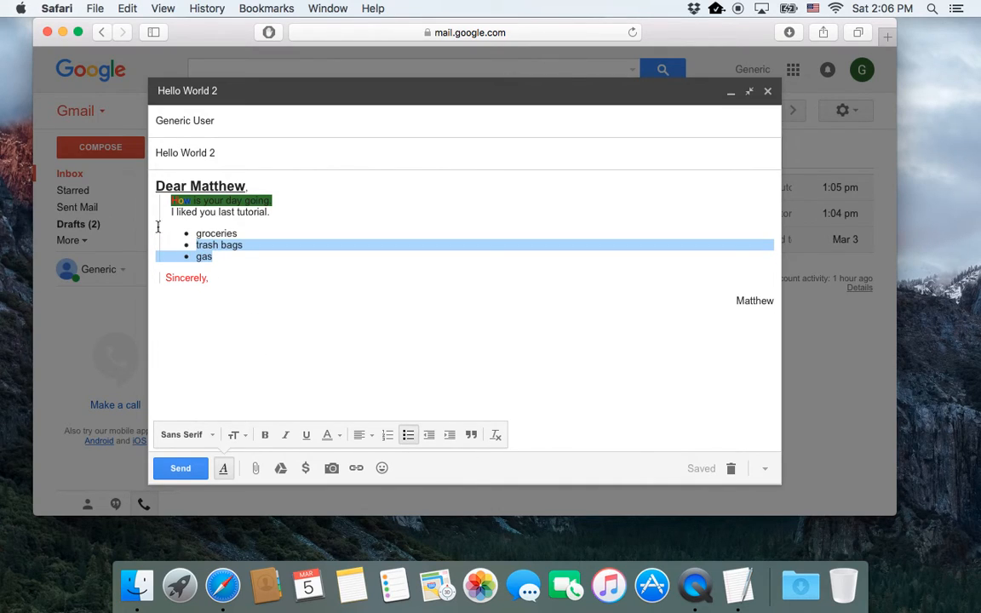
Step: Clear the formatting of the whole message body, and delete the ">" marks before "Sincerely," and on the blank line above it
drag(350, 339, 138, 165)
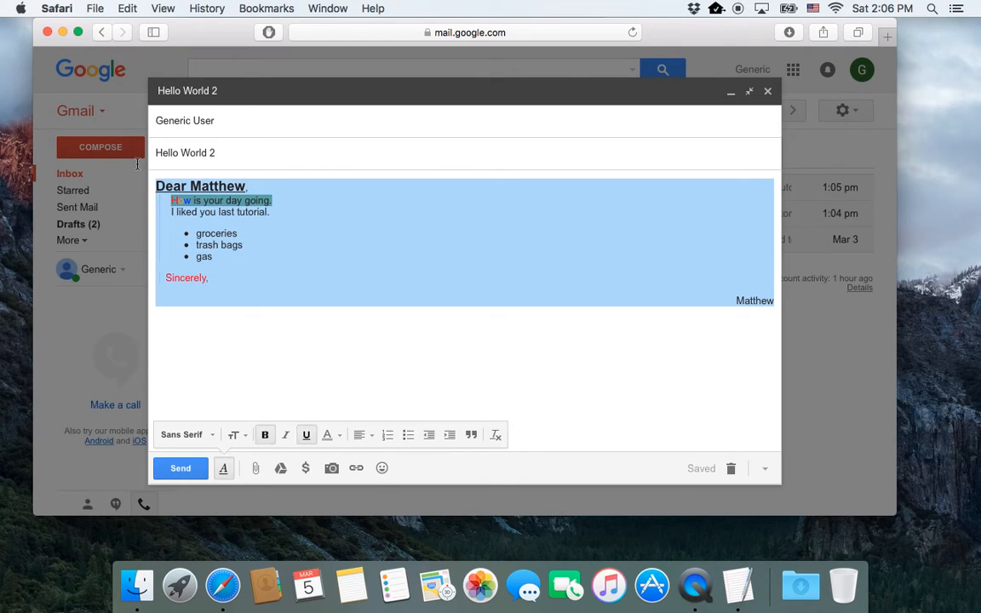
click(495, 436)
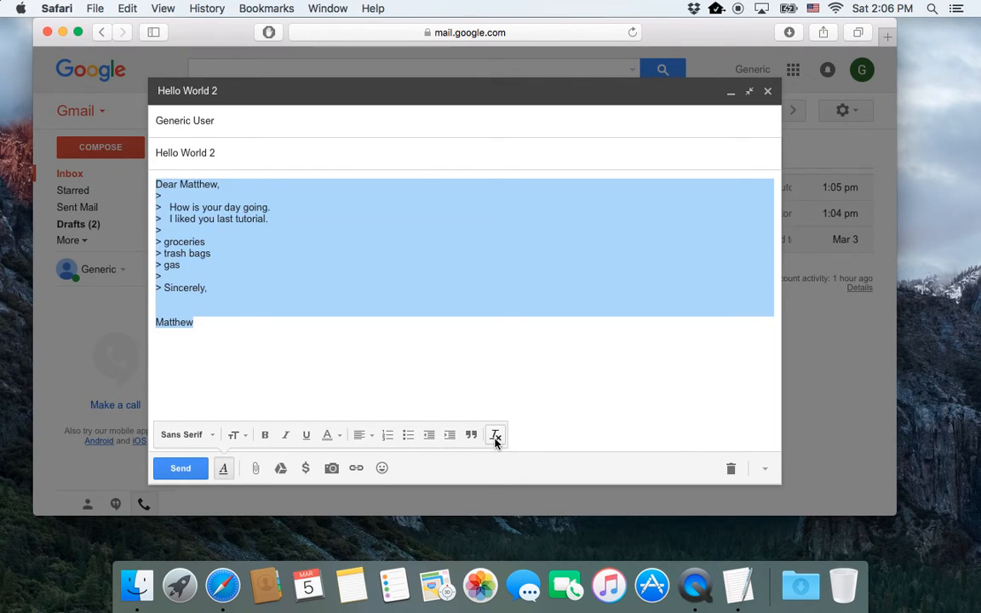
click(163, 287)
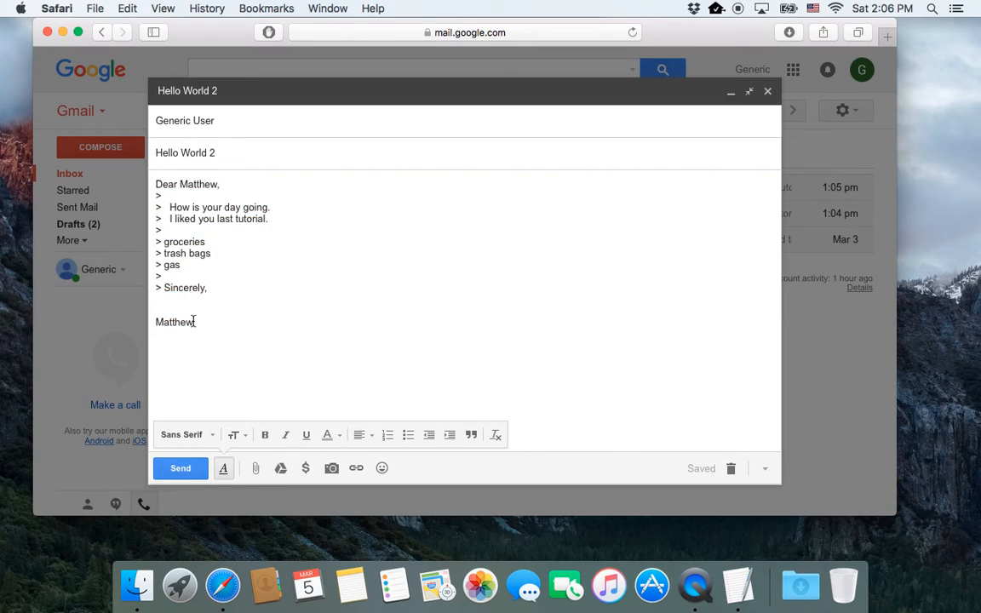
key(BackSpace)
key(BackSpace)
key(BackSpace)
key(Return)
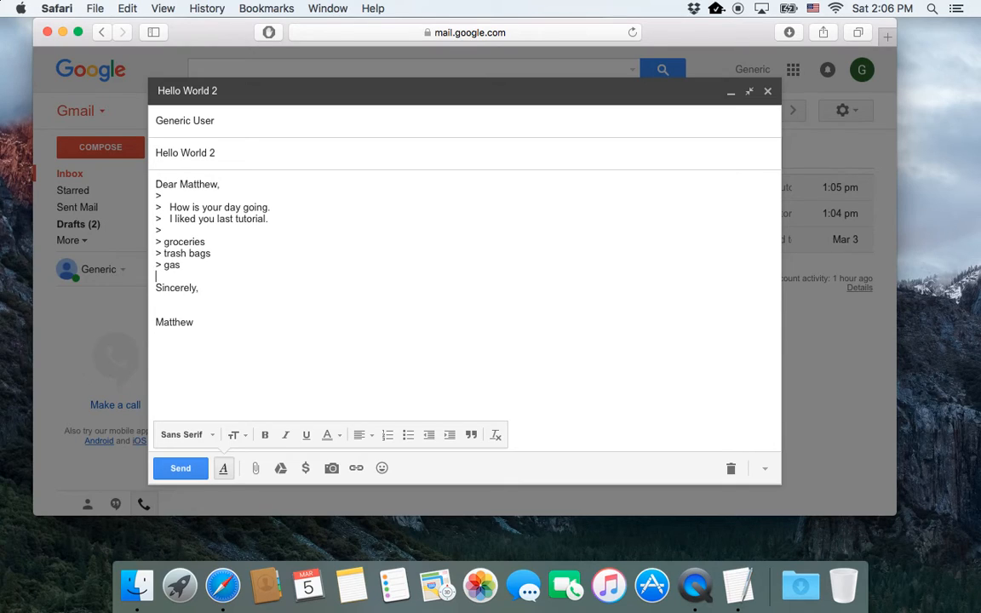
Step: Delete the remaining ">" marks from the message body, keeping each list item on its own line, and hide the formatting options
key(Delete)
key(Delete)
key(BackSpace)
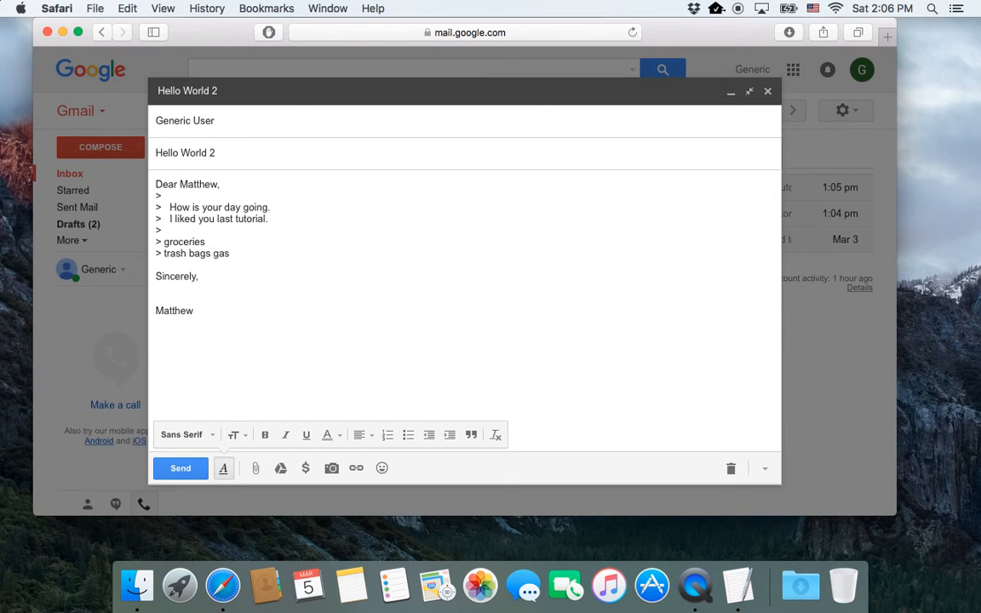
key(Return)
key(BackSpace)
key(BackSpace)
key(BackSpace)
key(Up)
key(BackSpace)
key(Up)
key(BackSpace)
key(BackSpace)
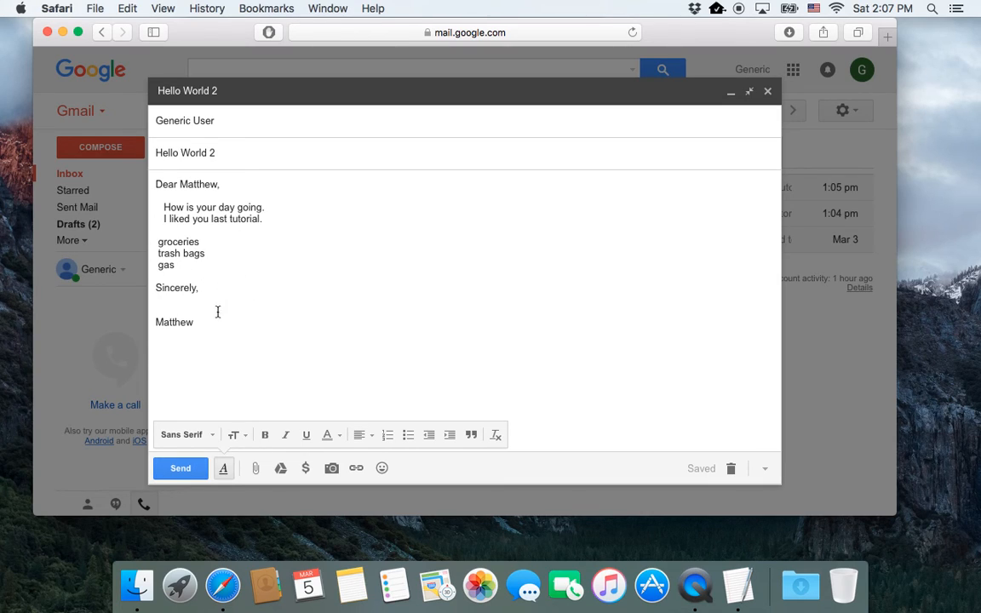
click(222, 471)
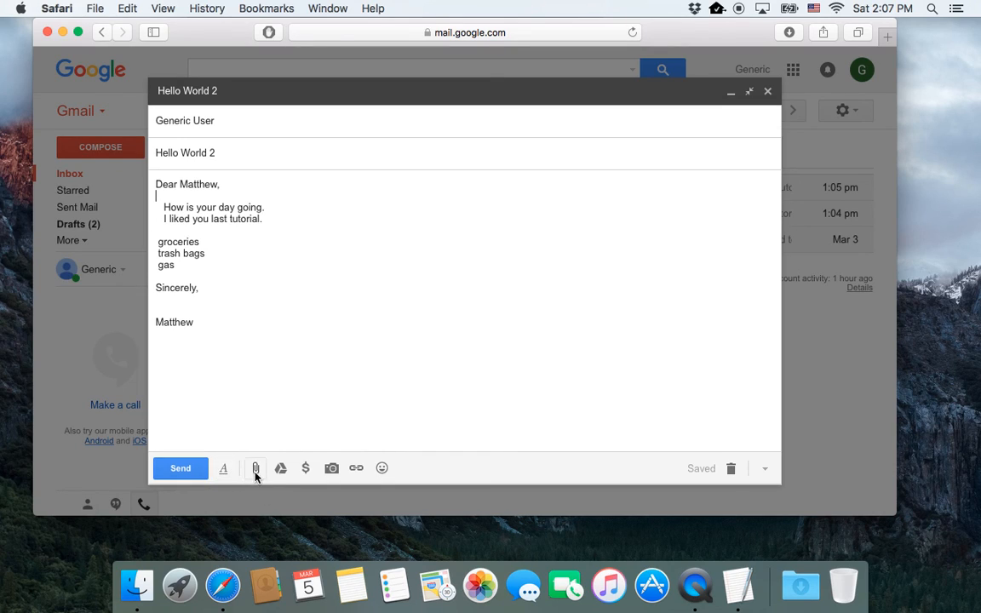